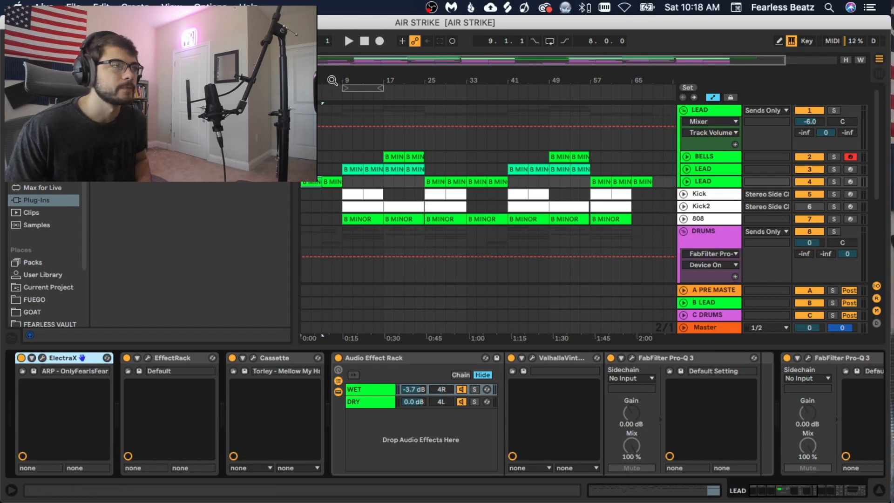
Show the Auto Filter at the end of the lead track's device chain and its frequency automation leading into bar 9
left_click_drag(330, 81, 378, 112)
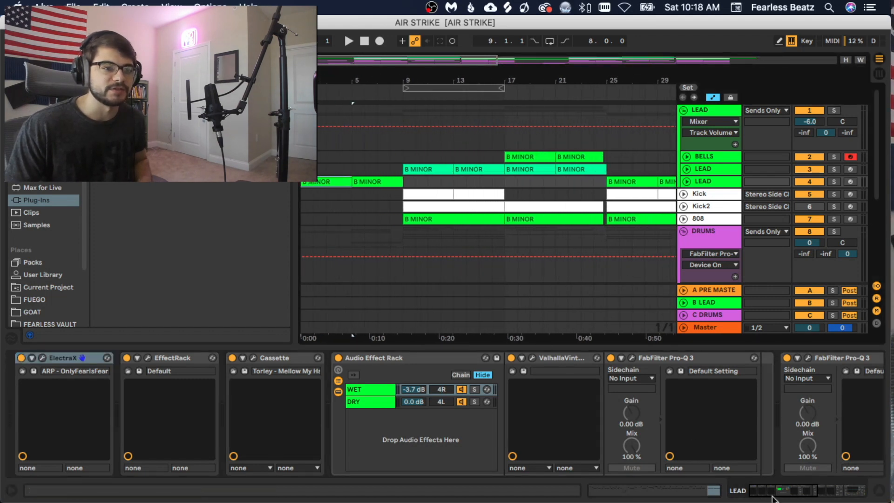
left_click_drag(772, 497, 830, 495)
scroll(394, 203, "down", 5)
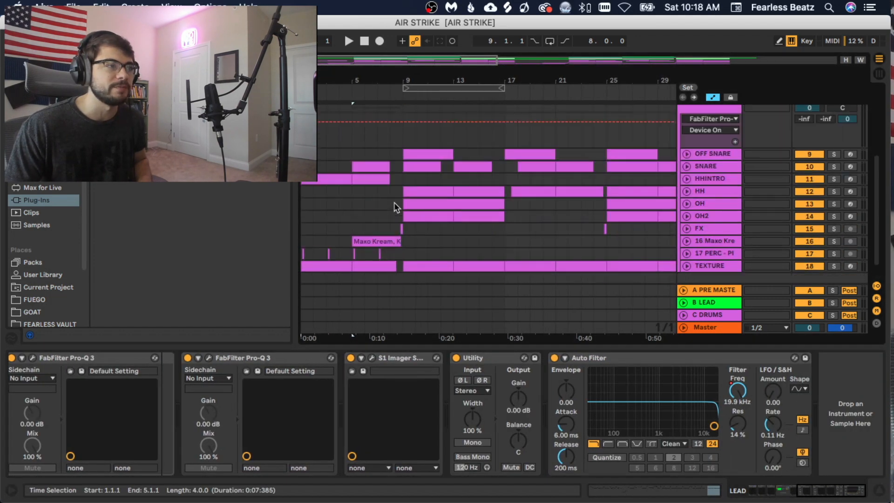
scroll(394, 202, "up", 5)
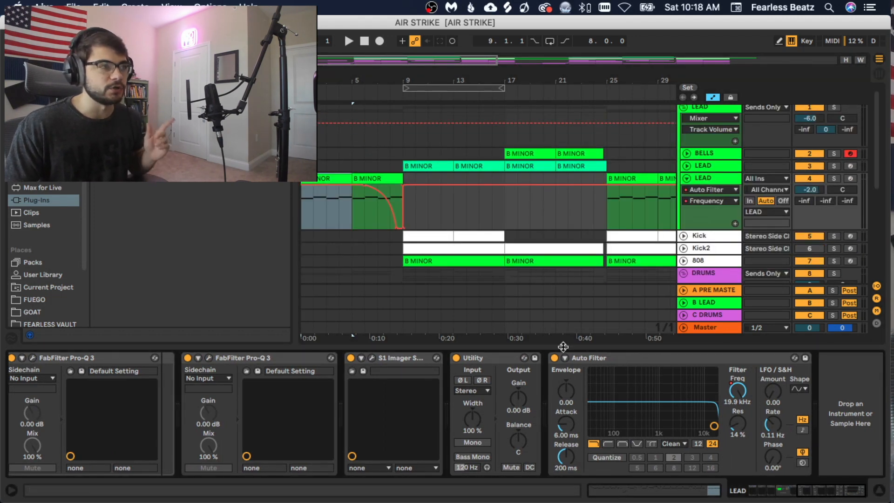
left_click_drag(370, 75, 387, 92)
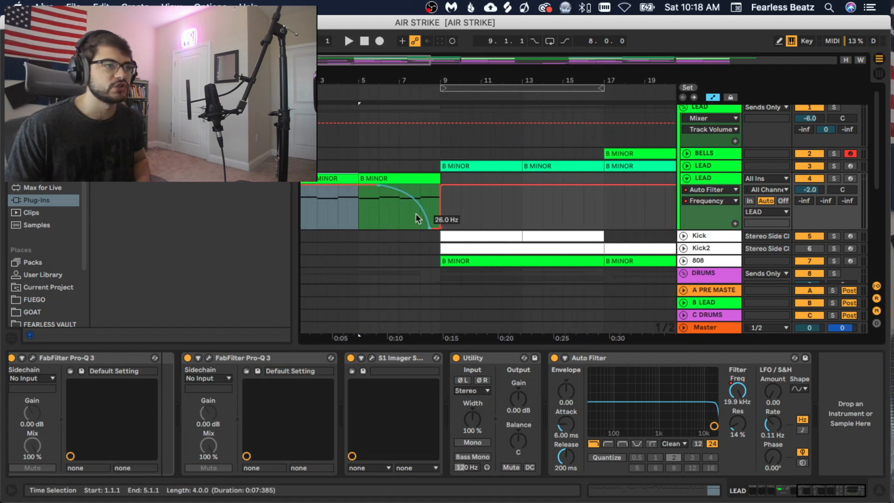
Audition the lower LEAD track's clip from bar 5 to 9 in solo to hear its filter sweep
left_click(391, 177)
left_click(833, 179)
key("space")
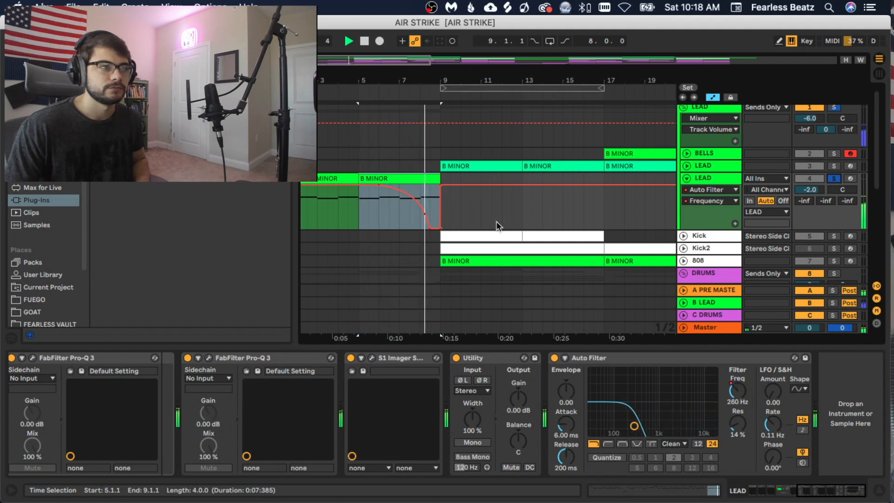
key("space")
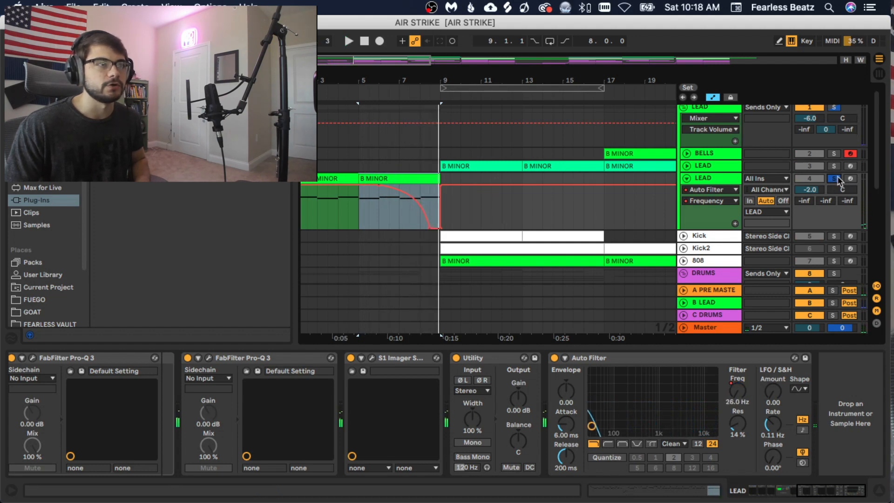
left_click(834, 178)
Audition the Maxo Kream crowd chant clip starting at bar 5, both in solo and with the full mix
scroll(397, 186, "down", 2)
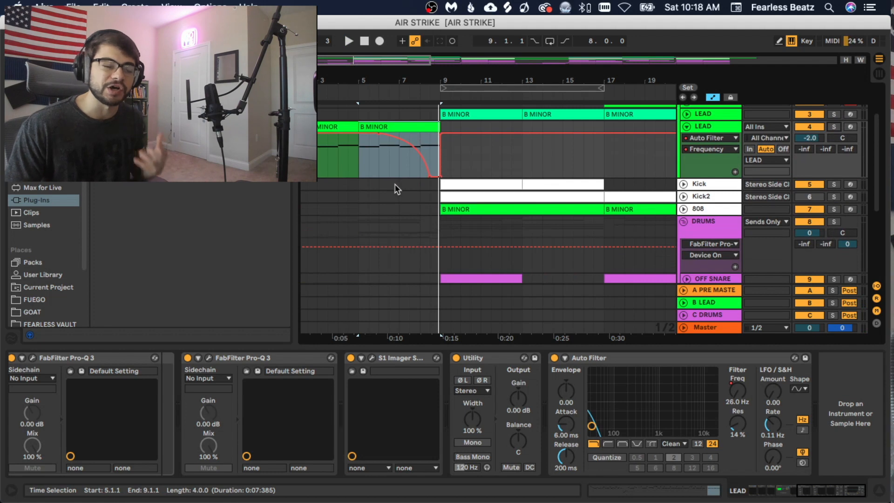
scroll(401, 177, "down", 6)
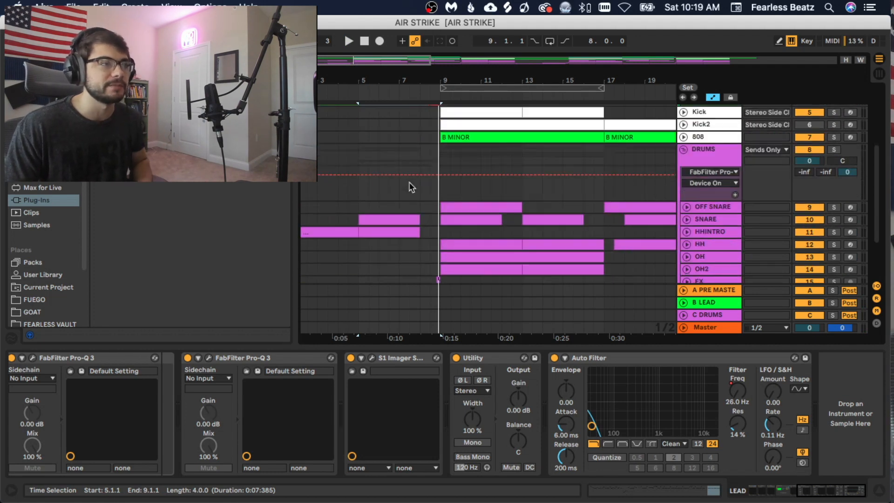
left_click(396, 222)
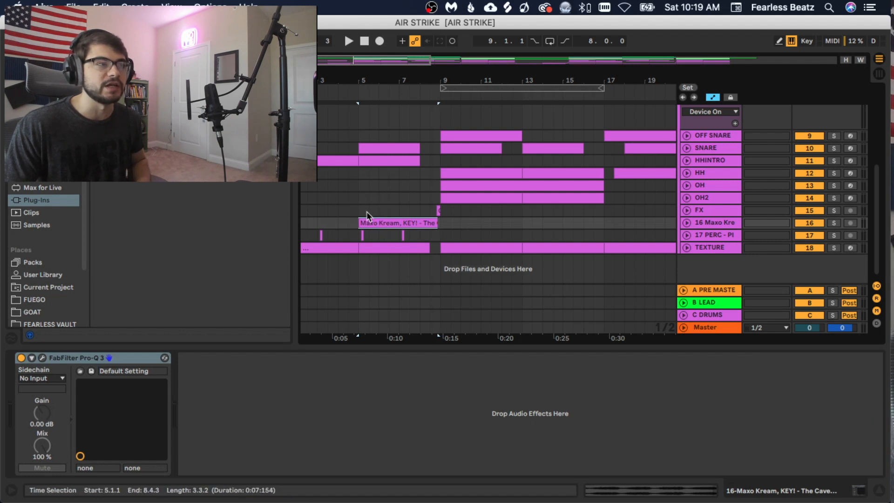
left_click(834, 223)
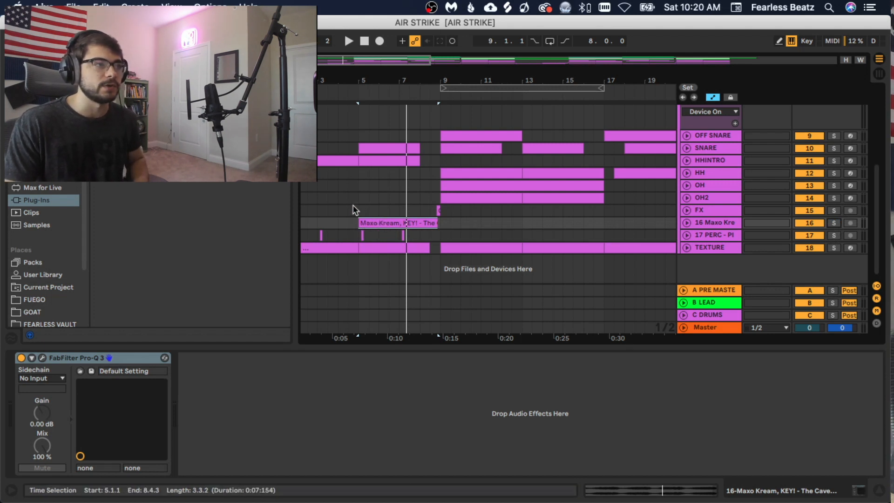
key("space")
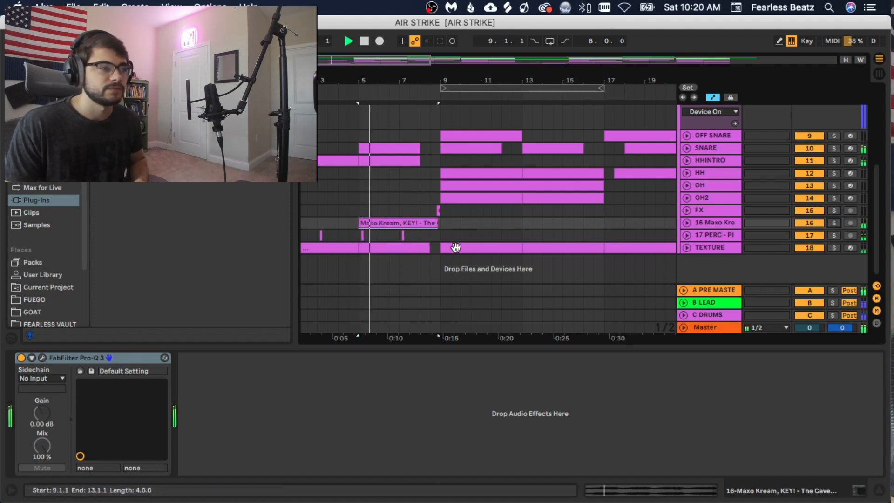
Unfold the lower LEAD track's Auto Filter frequency automation while playing the transition into bar 9
scroll(517, 249, "up", 5)
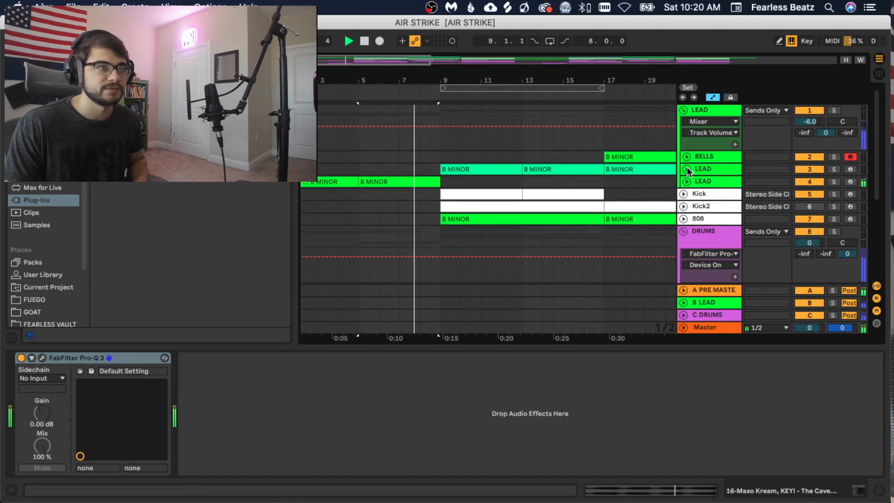
left_click(686, 181)
scroll(423, 233, "down", 2)
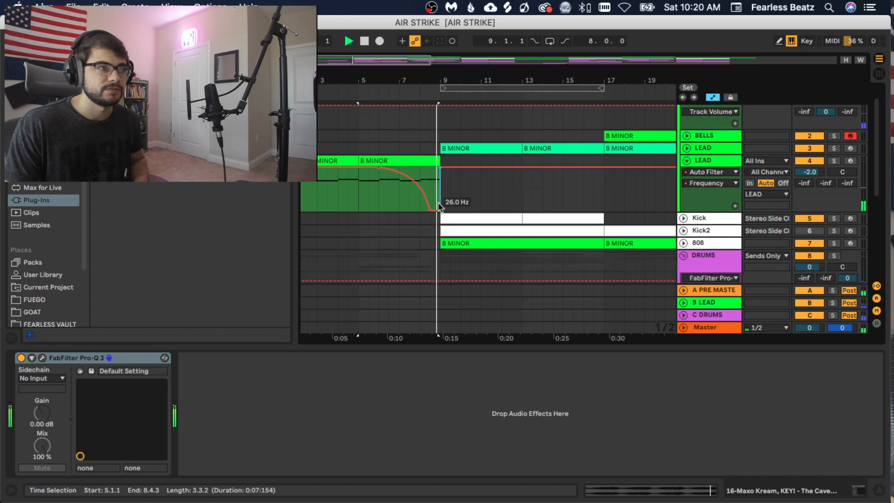
scroll(440, 219, "down", 3)
scroll(444, 242, "down", 3)
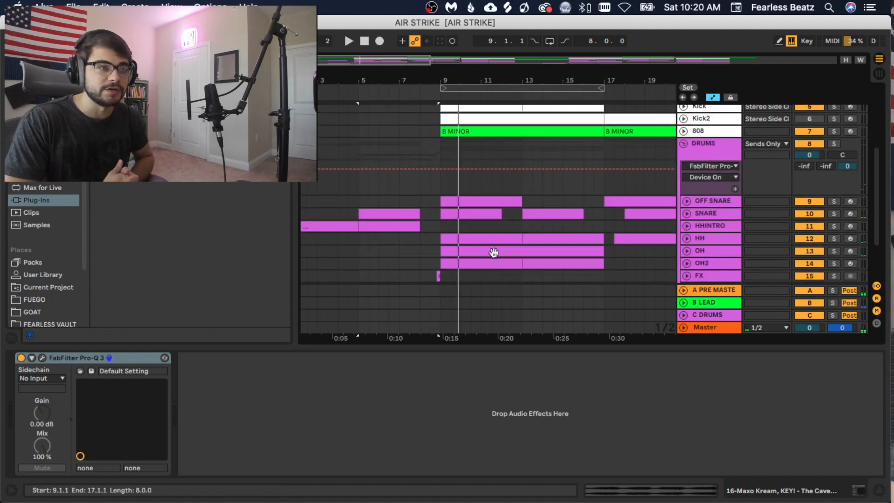
Examine how the crowd chant clip and the filtered lead clip overlap between bars 5 and 9
scroll(432, 259, "down", 4)
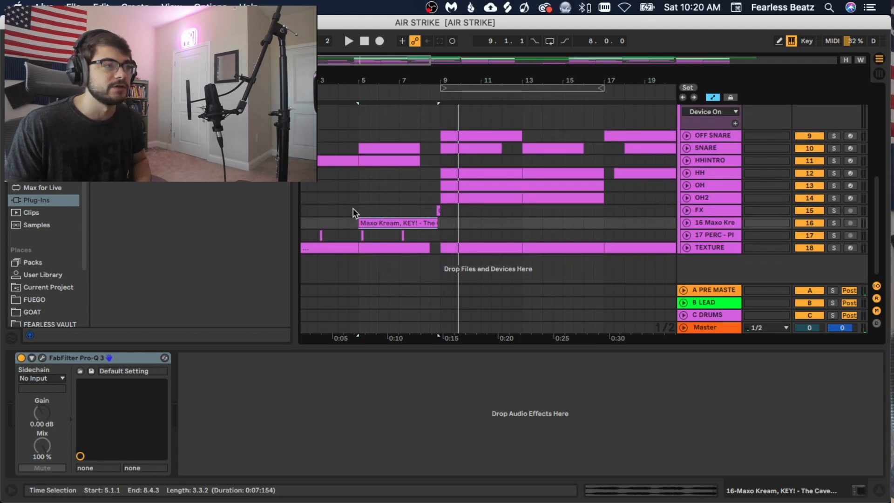
left_click_drag(358, 212, 370, 215)
left_click(427, 222)
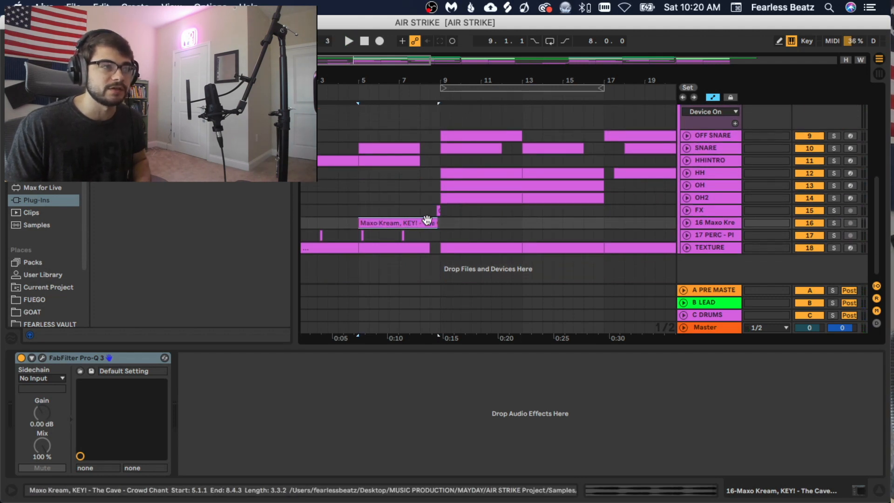
scroll(386, 184, "up", 10)
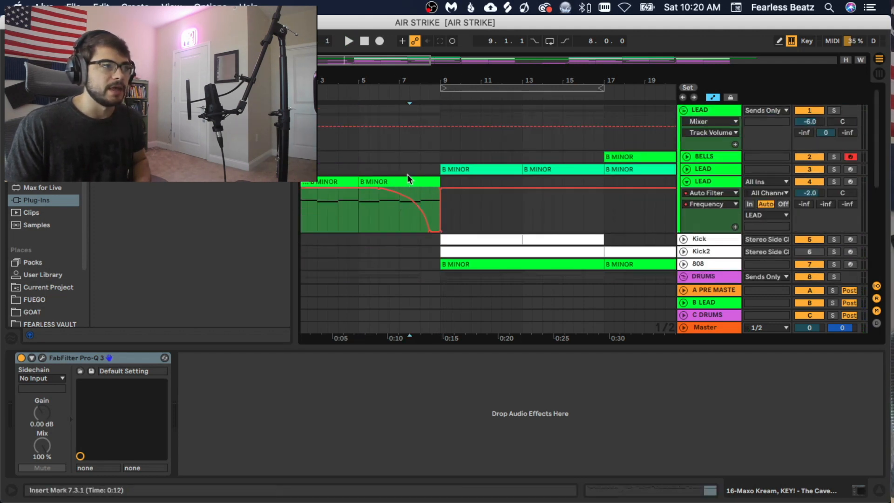
left_click(406, 182)
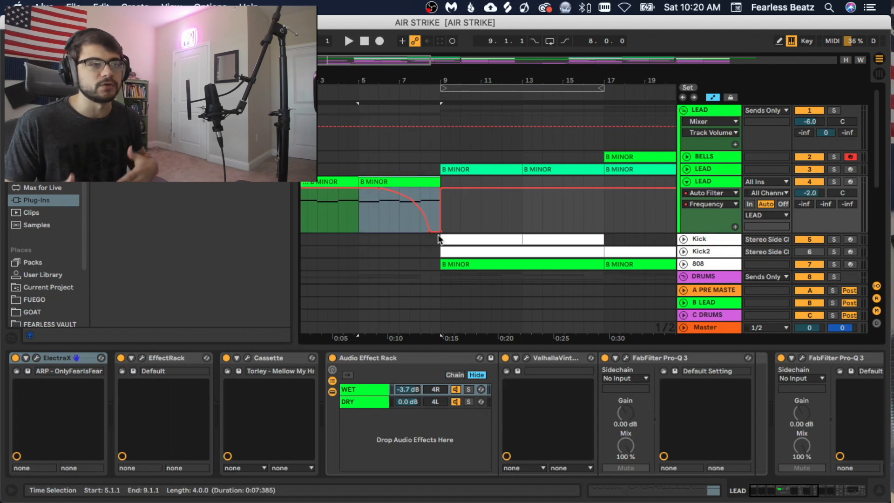
scroll(438, 242, "down", 8)
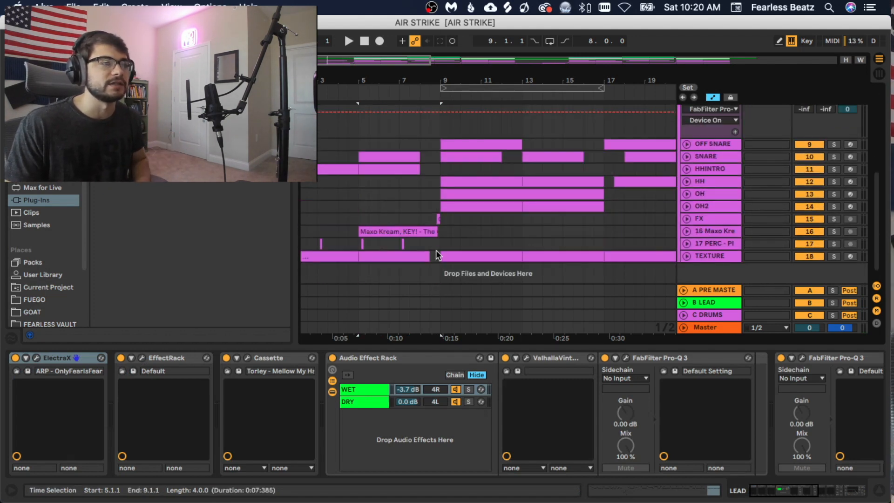
scroll(437, 254, "down", 1)
Show the whole song's arrangement at once and fold the lower LEAD track's automation
left_click_drag(442, 80, 339, 80)
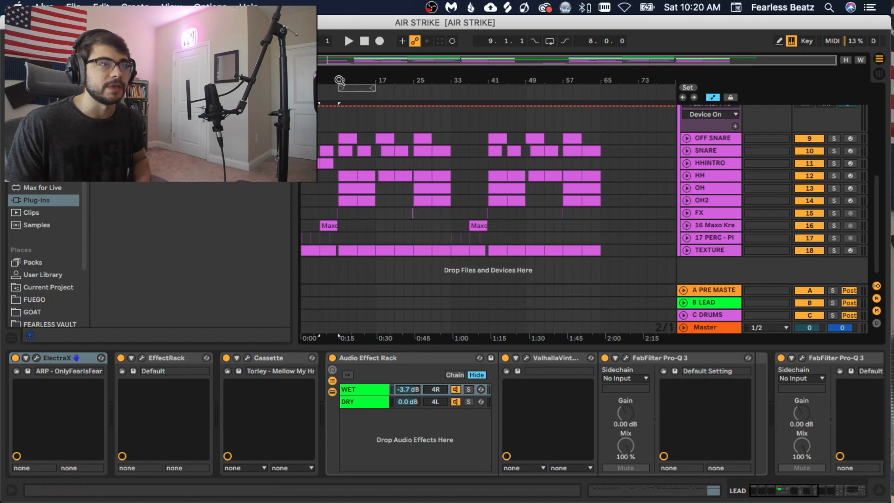
scroll(439, 204, "up", 5)
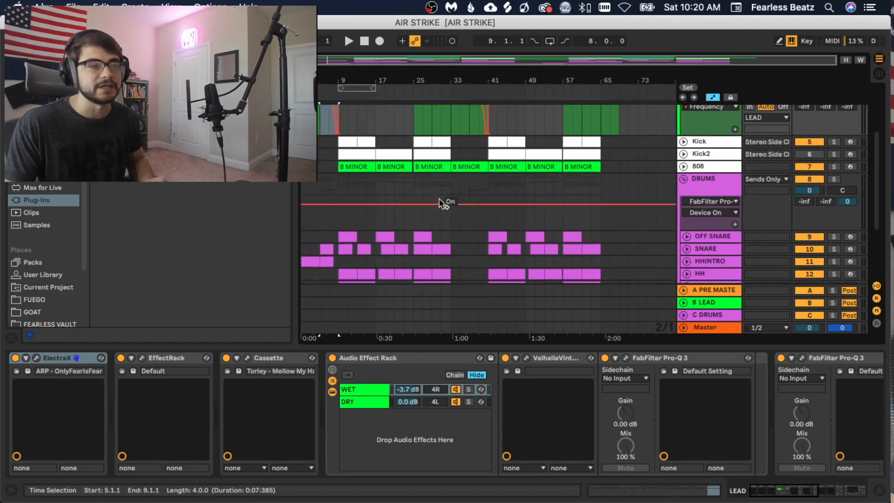
scroll(466, 195, "up", 3)
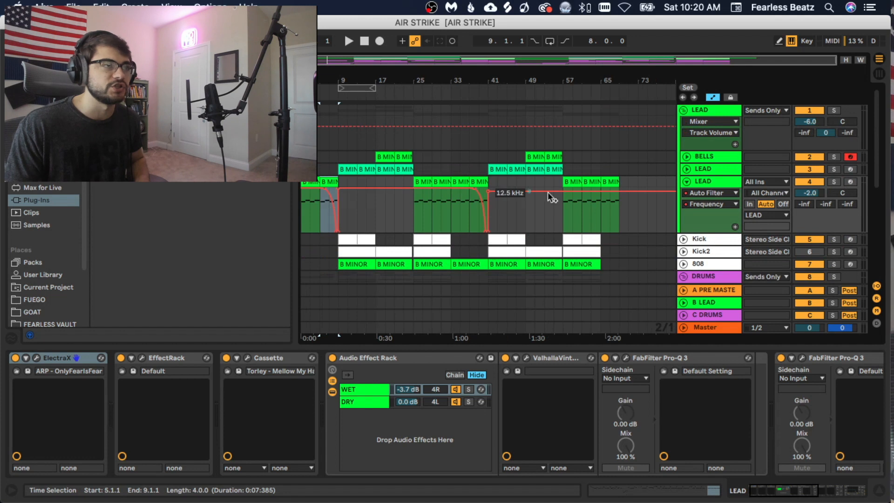
left_click(687, 182)
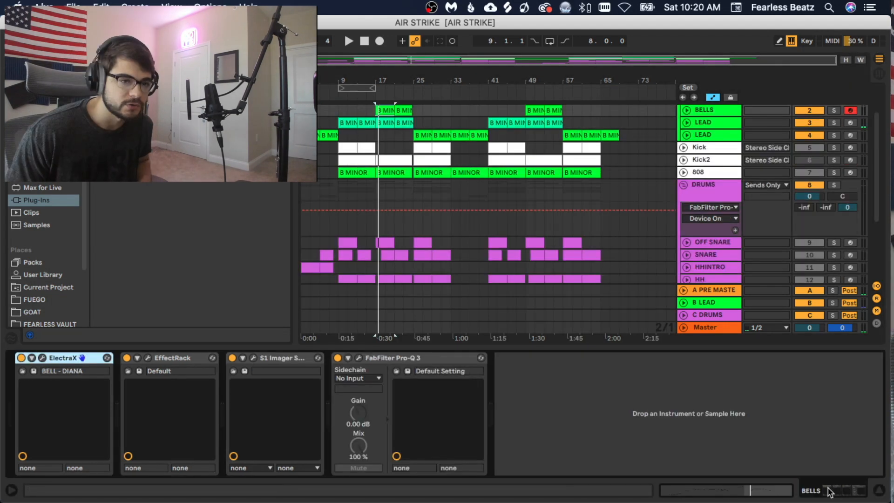
Open the FabFilter Pro-Q 3 equalizer on the BELLS track and place its window below the melody tracks
scroll(683, 180, "up", 2)
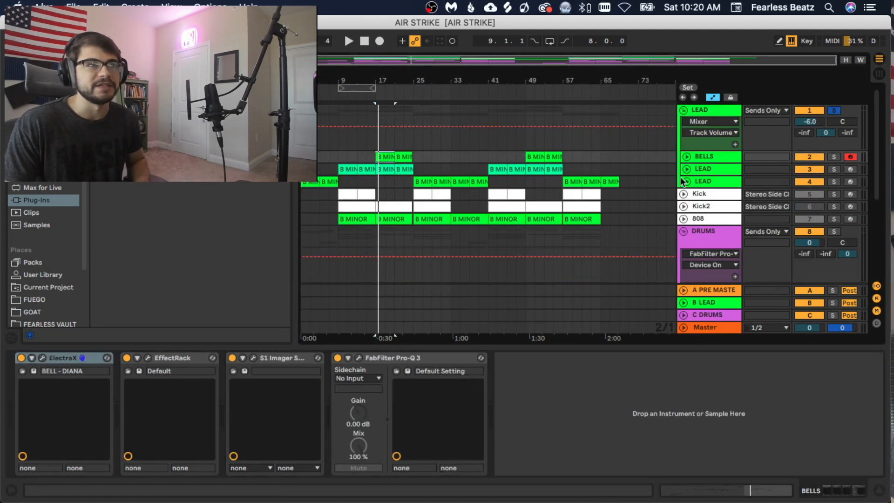
left_click(715, 157)
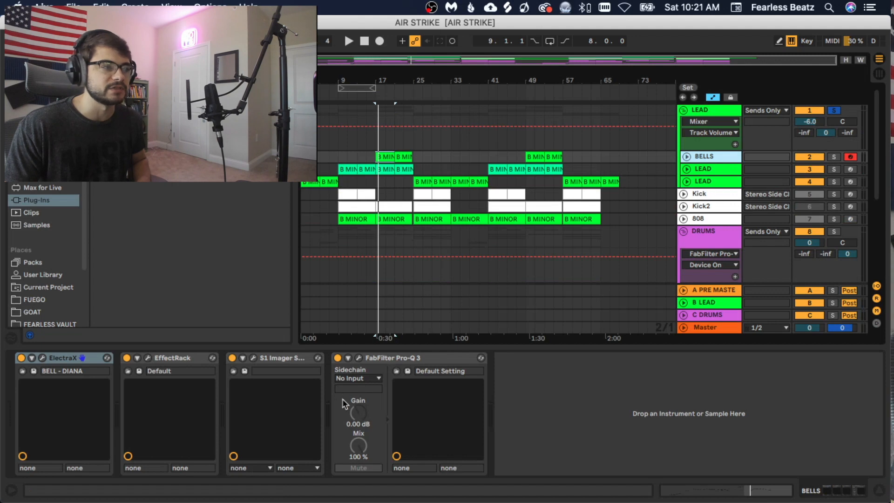
left_click(359, 358)
left_click_drag(516, 18, 323, 212)
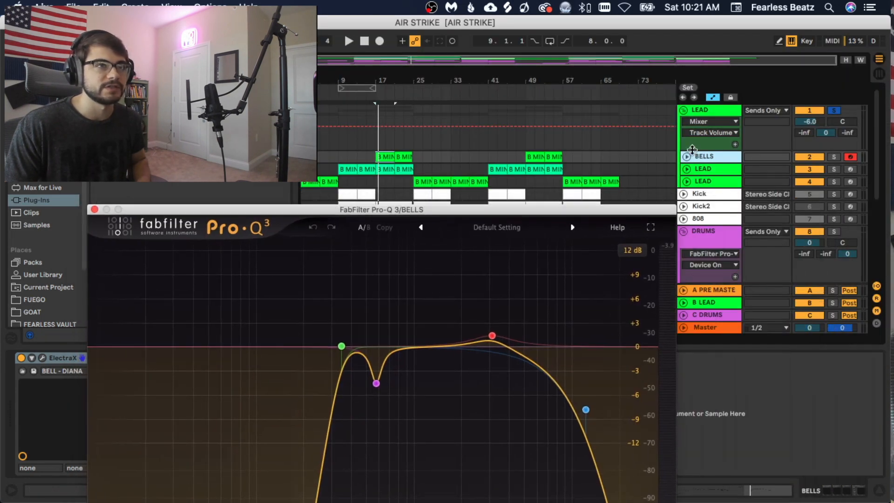
Solo the BELLS track and play it with the entire EQ curve in view
left_click(834, 162)
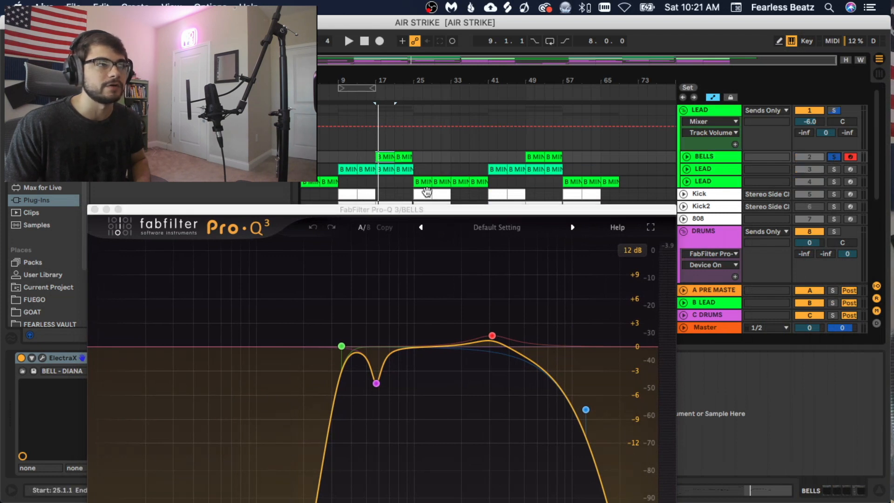
left_click_drag(415, 209, 468, 82)
key("space")
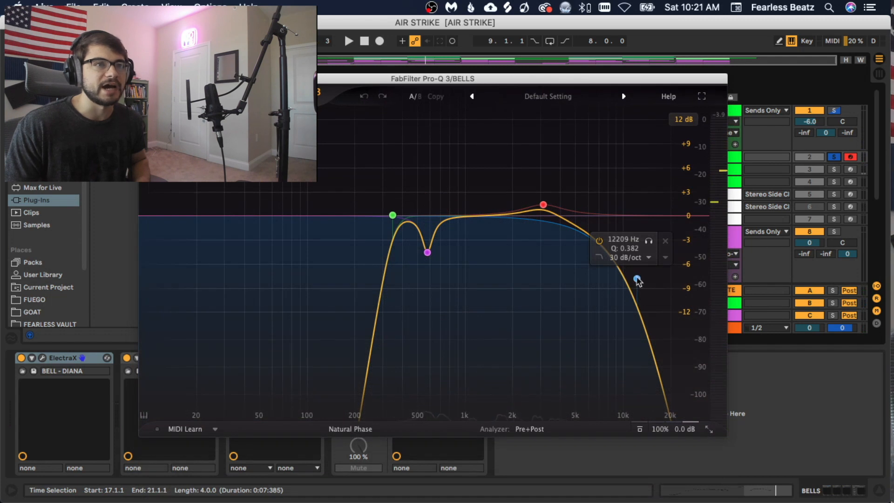
left_click_drag(633, 79, 721, 75)
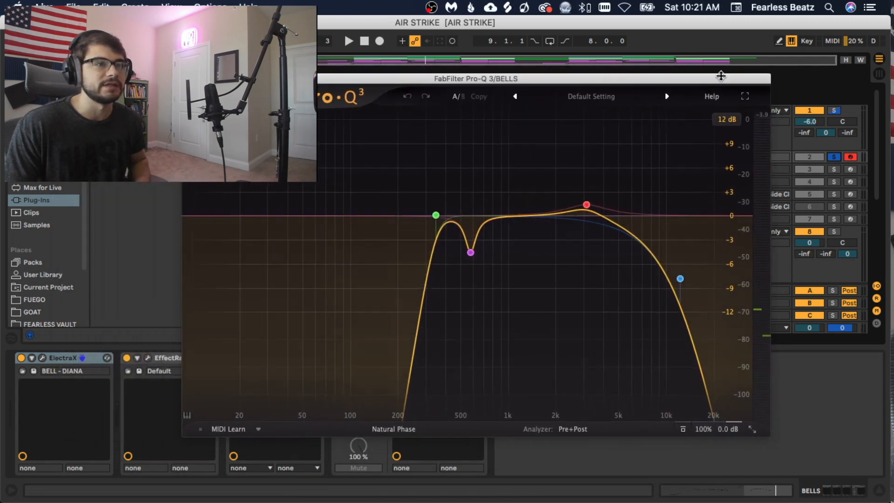
Compare the bells with the 575.26 Hz cut band bypassed and enabled during playback
mouse_move(465, 251)
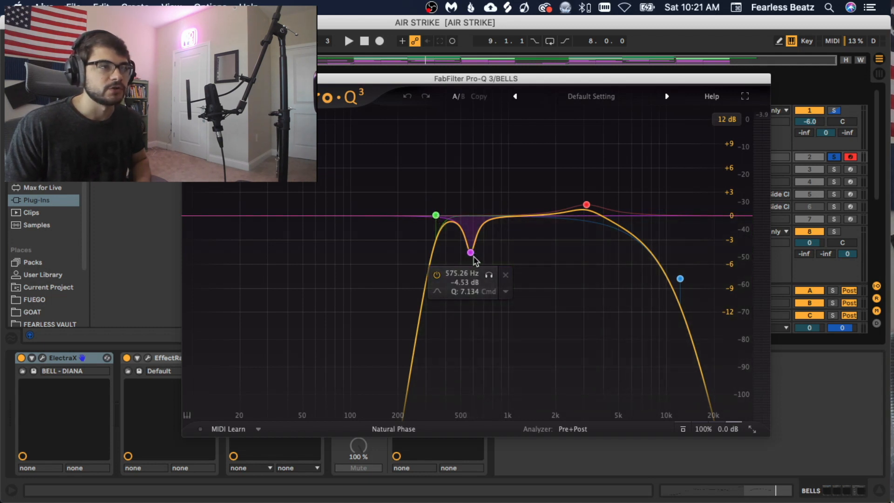
key("space")
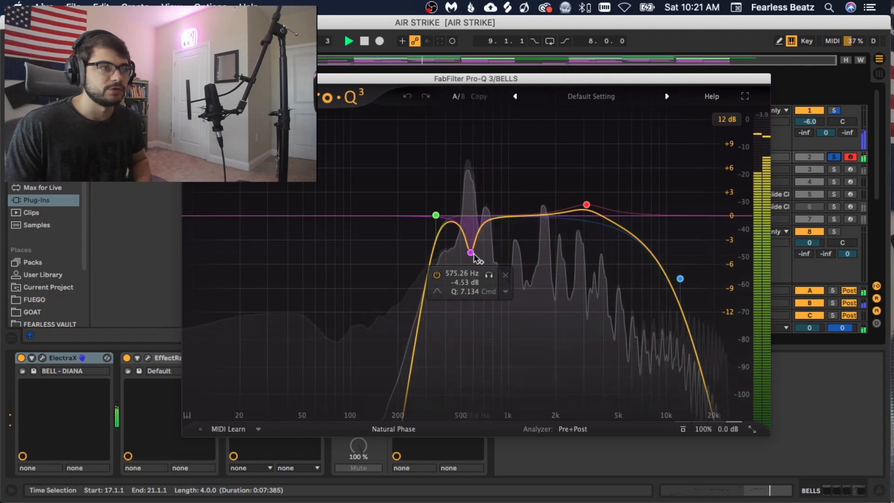
key("space")
left_click(438, 275)
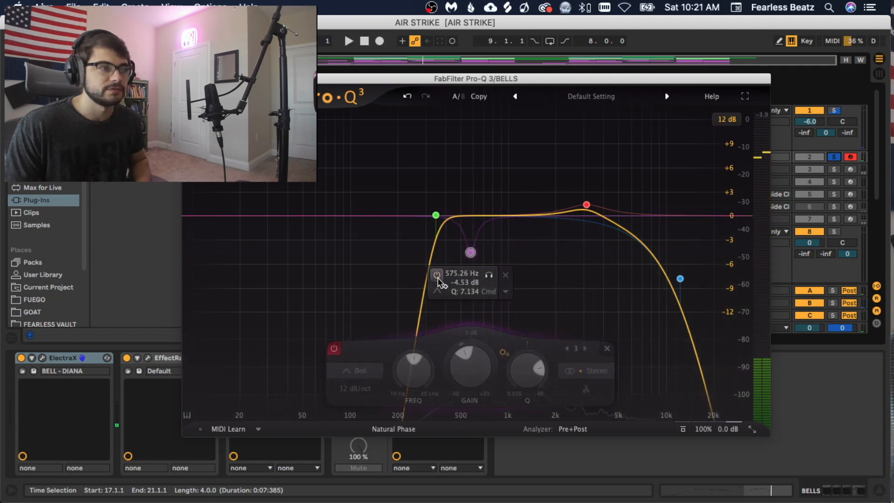
key("space")
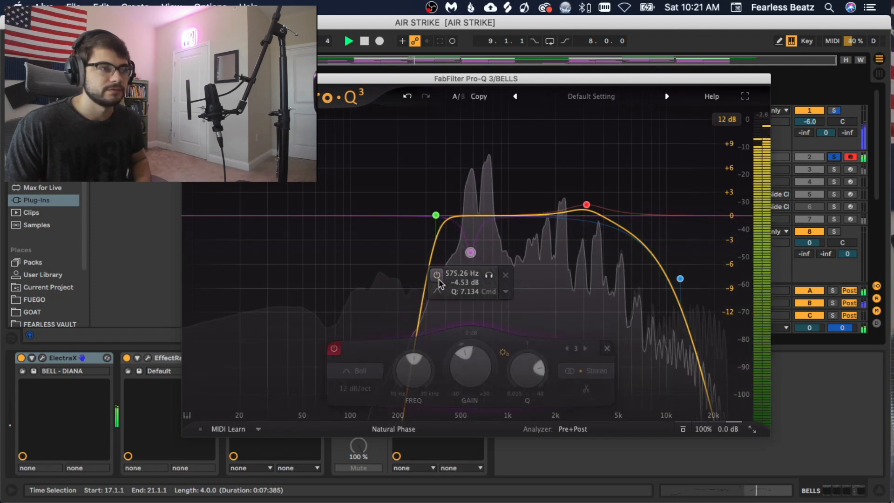
left_click(437, 276)
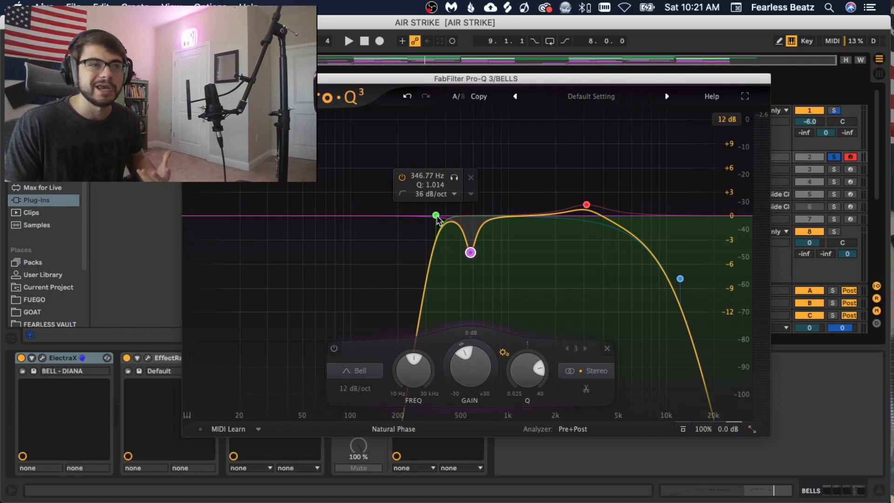
Lower the frequency of the bells EQ's low cut band to 336.95 Hz
left_click_drag(436, 216, 434, 216)
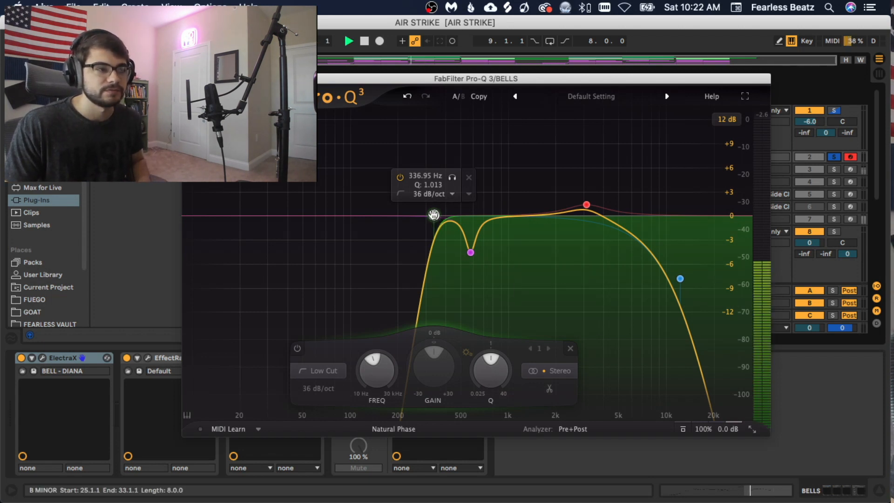
Lower the bells EQ's low cut frequency to 320.66 Hz, adjust its Q slightly, and close the equalizer
mouse_move(433, 215)
left_mouse_down()
mouse_move(323, 221)
mouse_move(430, 224)
left_mouse_up()
key("space")
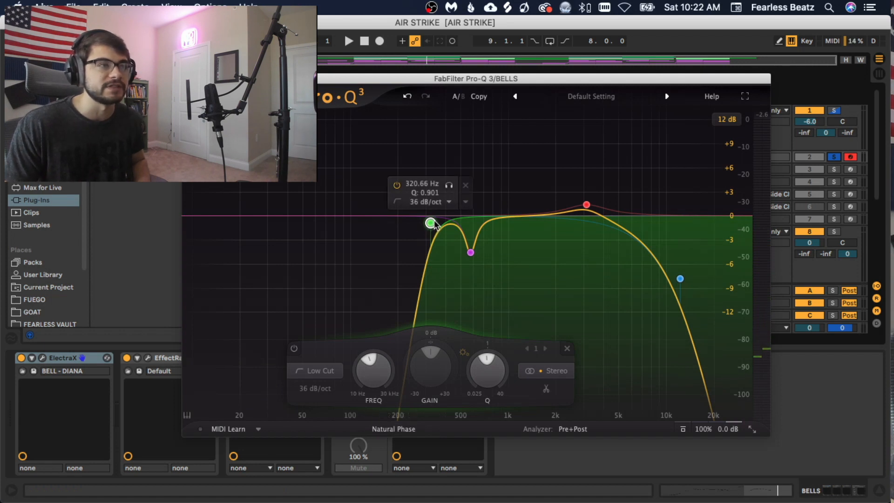
left_click_drag(433, 219, 434, 217)
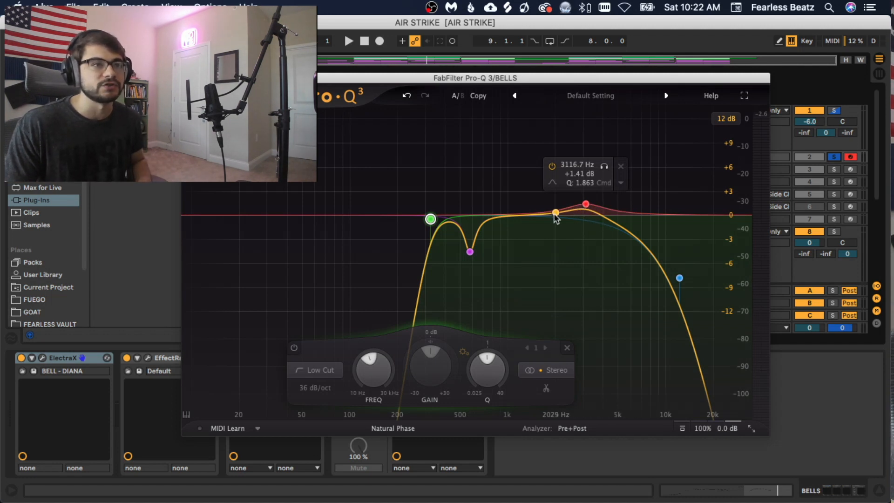
left_click(187, 78)
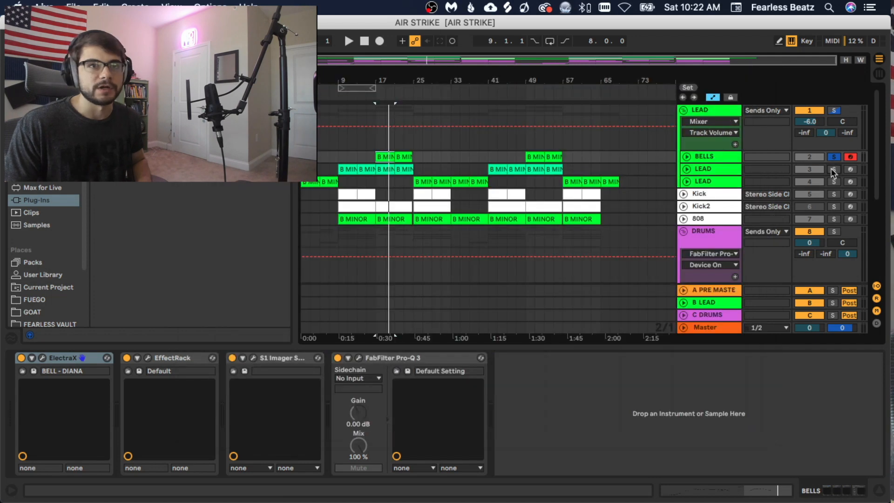
Solo the LEAD track directly below BELLS, play it, and open the last FabFilter Pro-Q 3 in its device chain
left_click(833, 170)
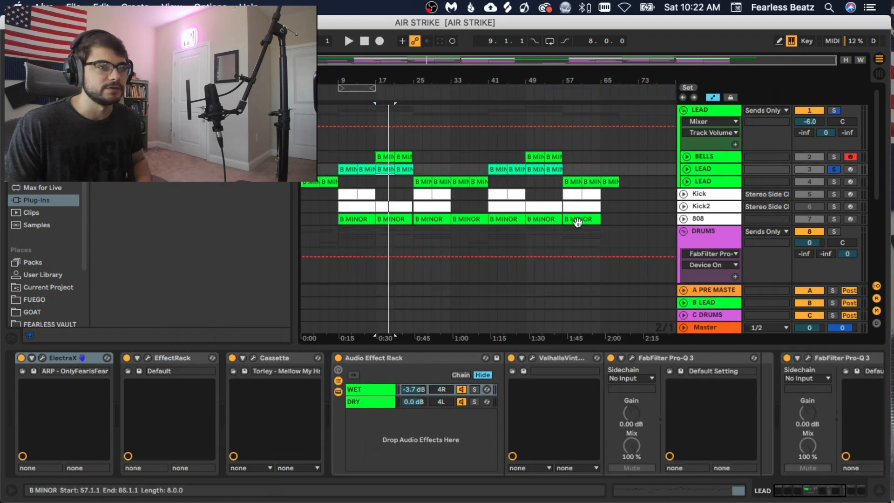
key("space")
left_click_drag(795, 492, 858, 493)
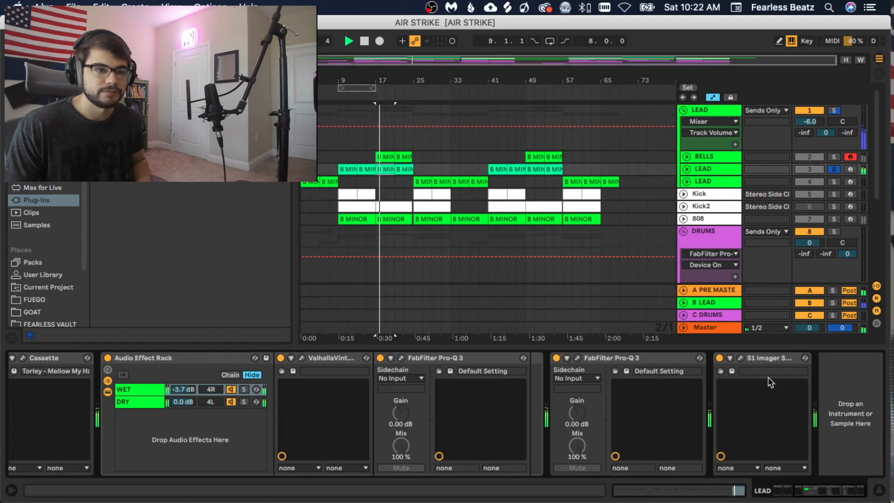
left_click(578, 357)
key("space")
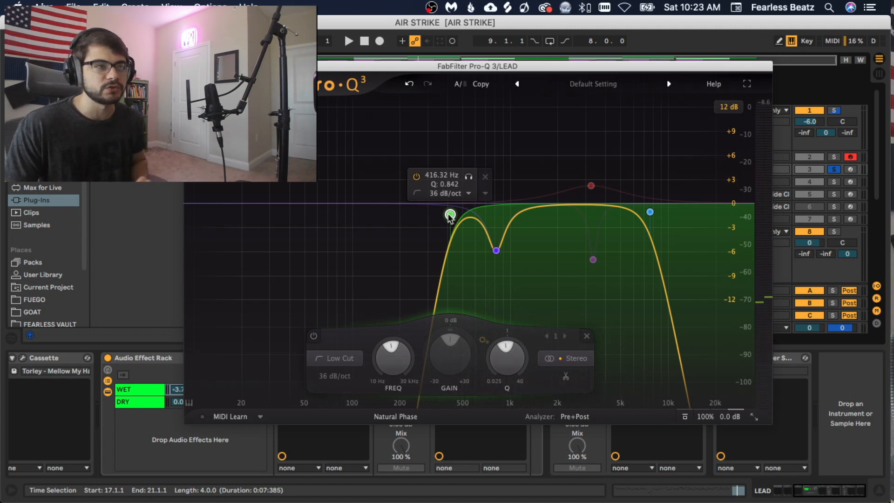
Raise the frequency and lower the Q of the lead EQ's 416.32 Hz low cut band while listening to playback
key("space")
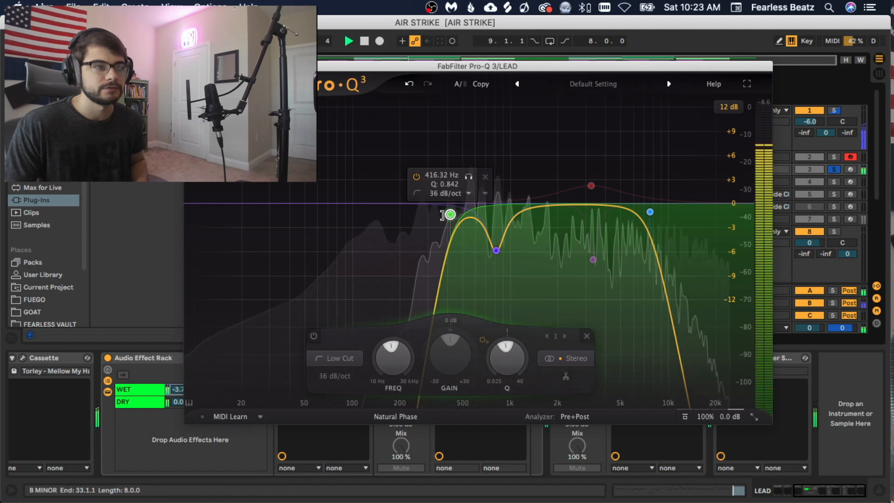
mouse_move(450, 214)
left_mouse_down()
mouse_move(354, 225)
mouse_move(460, 225)
left_mouse_up()
key("space")
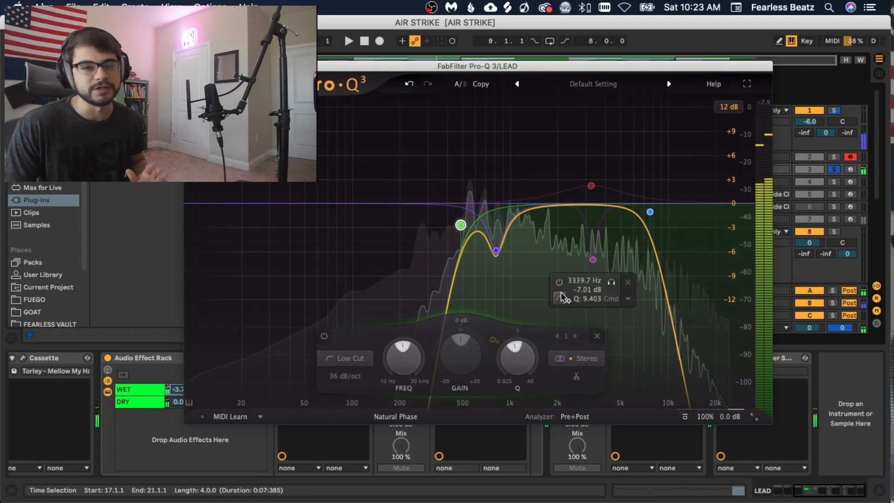
left_click_drag(459, 226, 454, 226)
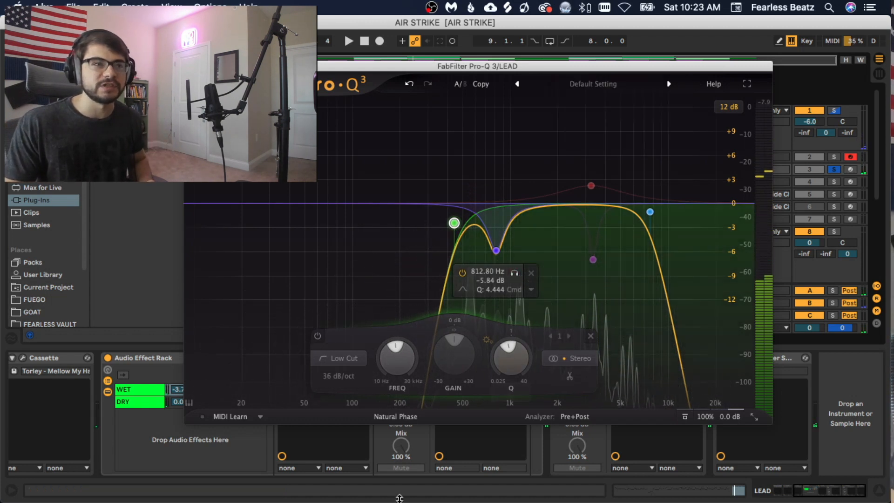
Try a +4.07 dB bell boost at 3936.6 Hz on the lead EQ, delete that band, and hide the equalizer window
left_click(497, 252)
left_click_drag(575, 205, 605, 172)
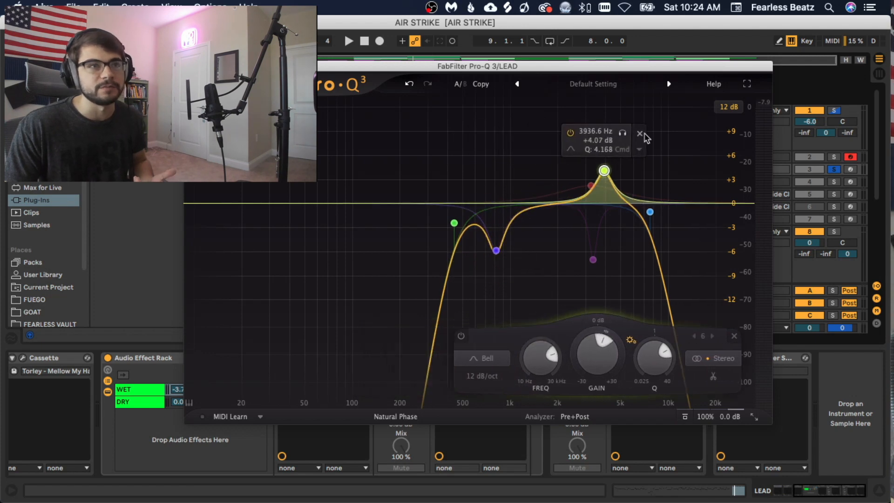
left_click(640, 133)
key("super+alt+p")
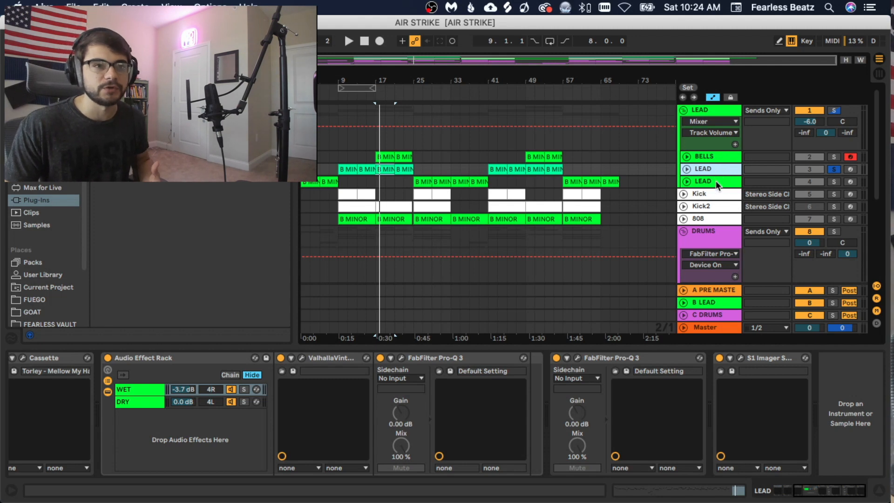
Open the S1 Imager on the LEAD track, examine its stereo width setting, and close it
left_click(741, 360)
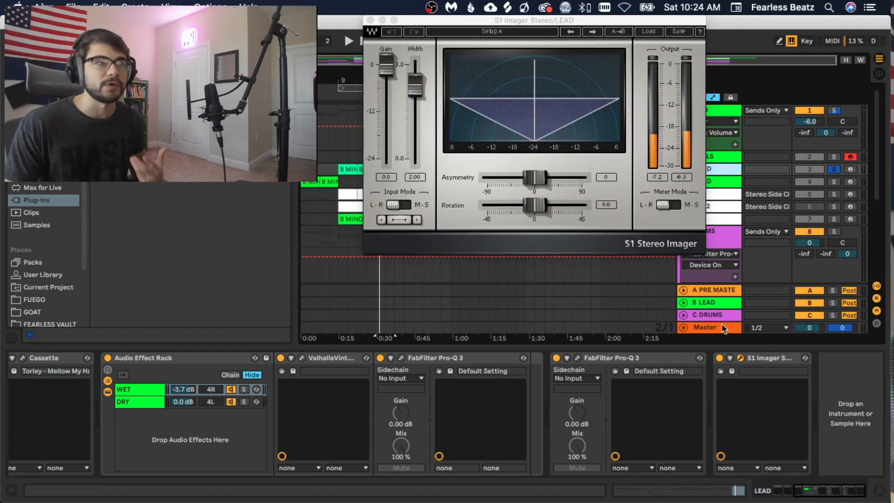
left_click_drag(516, 26, 441, 81)
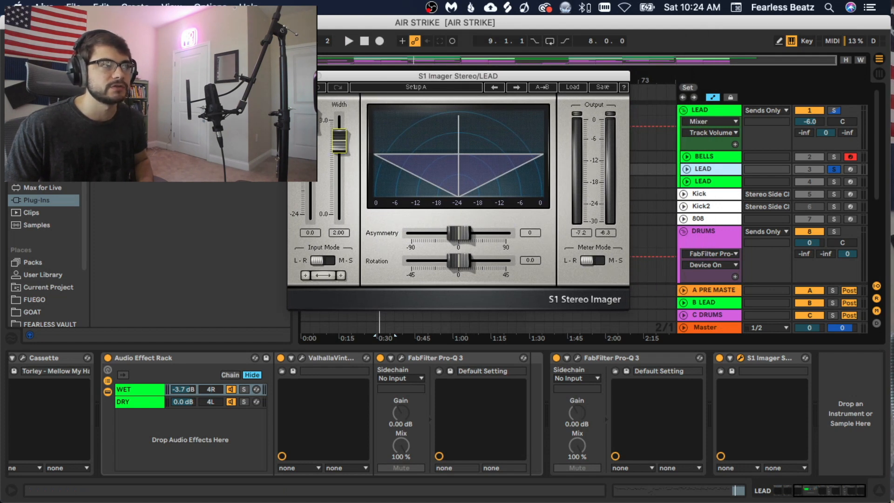
left_click(293, 75)
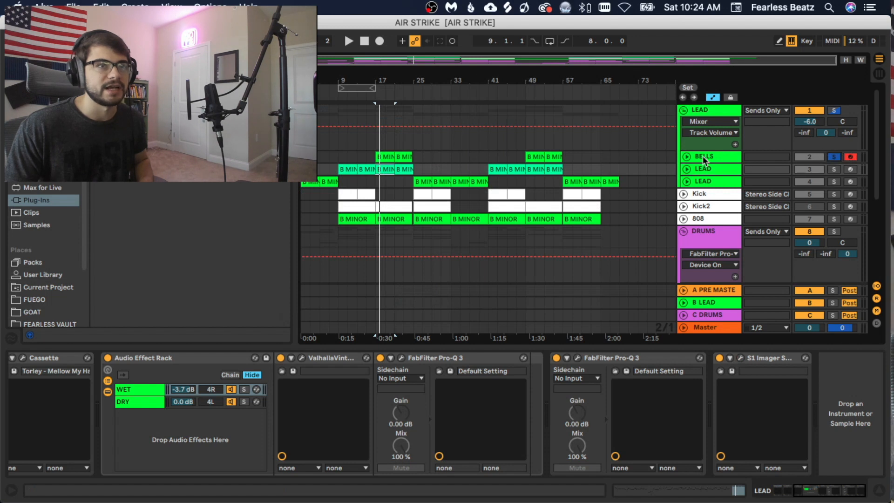
Check the stereo width in the BELLS track's S1 Imager and close the plug-in
left_click(704, 160)
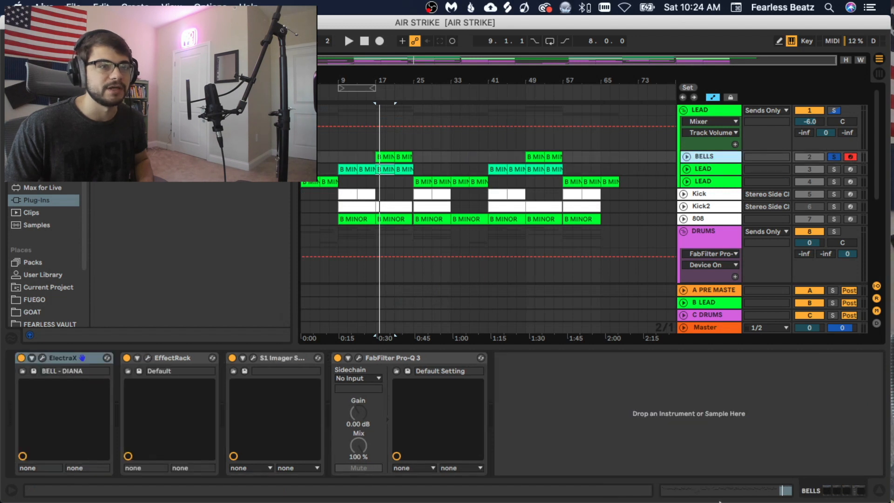
left_click(253, 358)
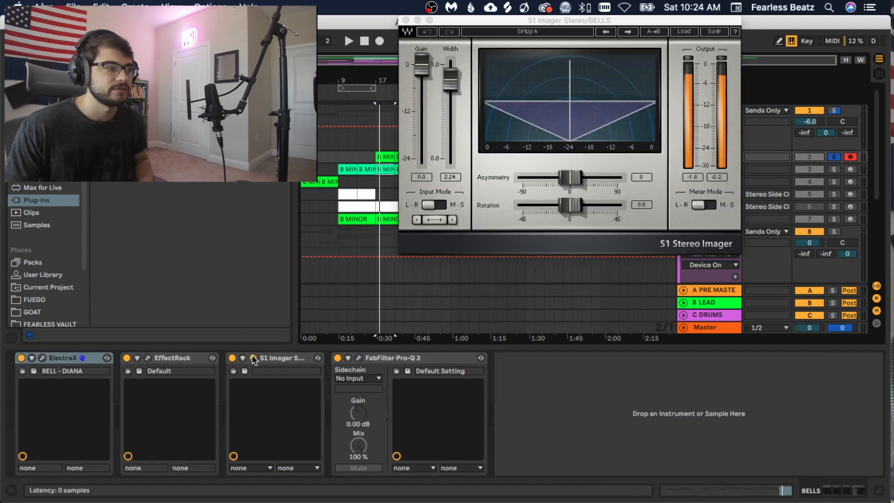
left_click(449, 84)
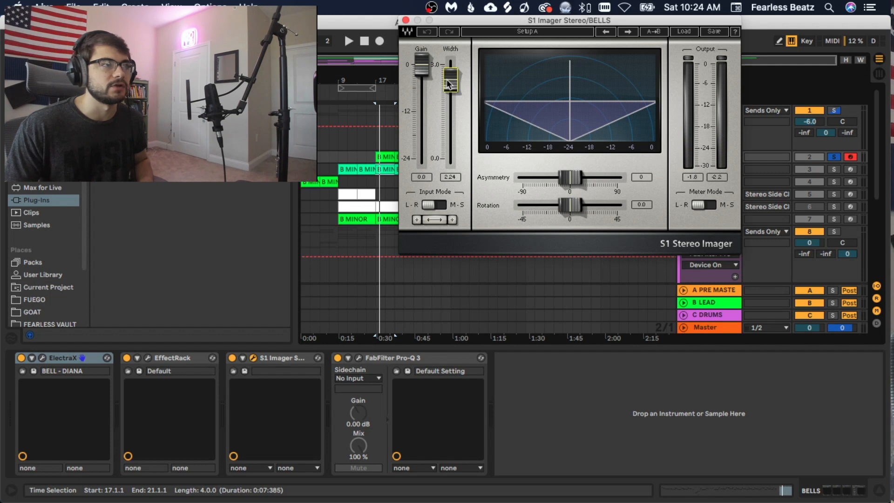
left_click(406, 20)
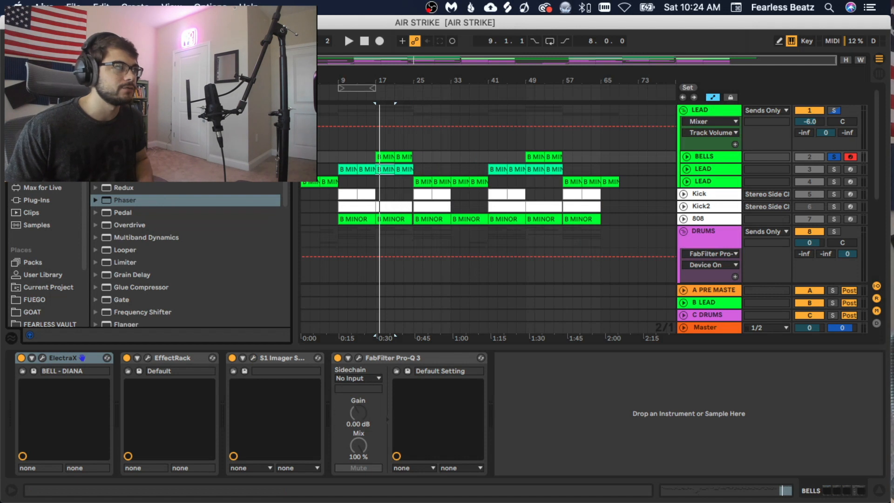
Add a Utility effect at the end of the BELLS device chain and demonstrate its stereo width at 400 %
double_click(125, 112)
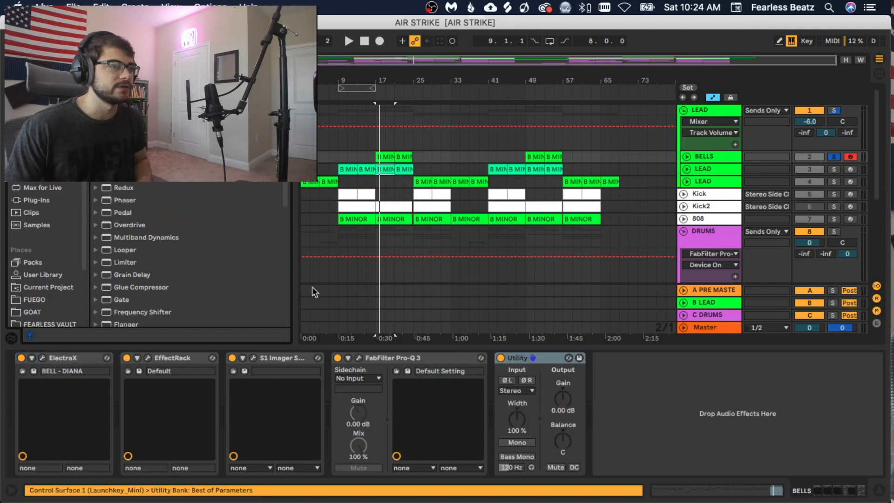
mouse_move(522, 426)
left_mouse_down()
mouse_move(522, 417)
mouse_move(517, 424)
left_mouse_up()
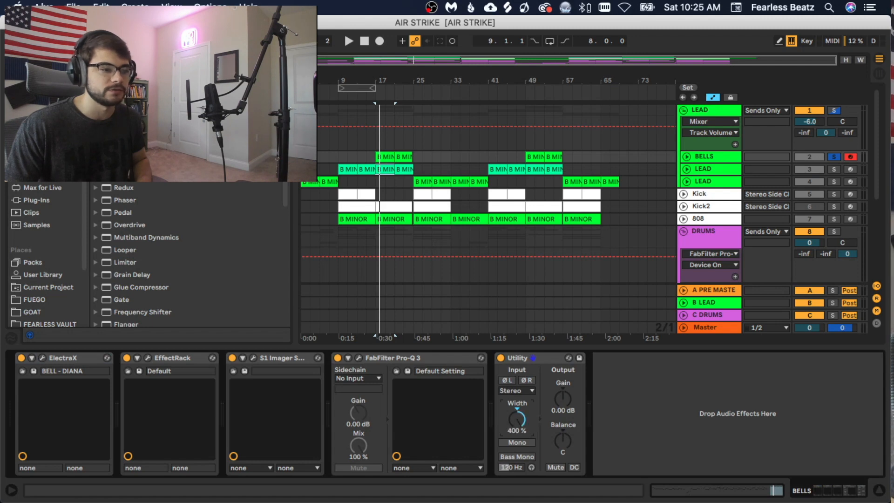
left_click_drag(519, 420, 519, 425)
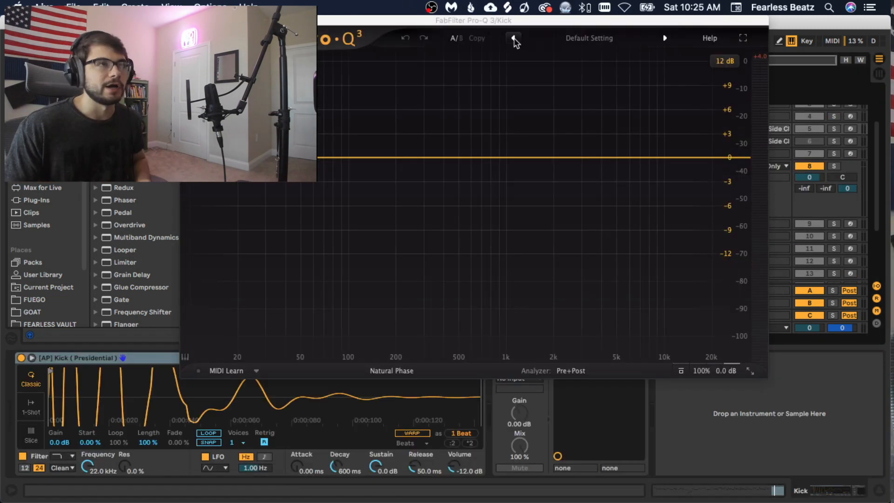
Inspect the Kick track's FabFilter Pro-Q 3, close it, and show the devices on the Kick2 track
left_click_drag(513, 21, 478, 127)
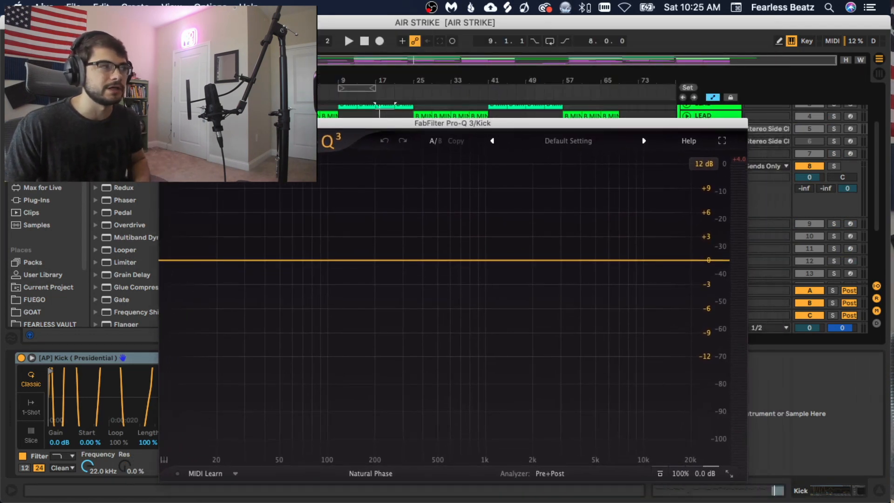
left_click(165, 124)
left_click(730, 146)
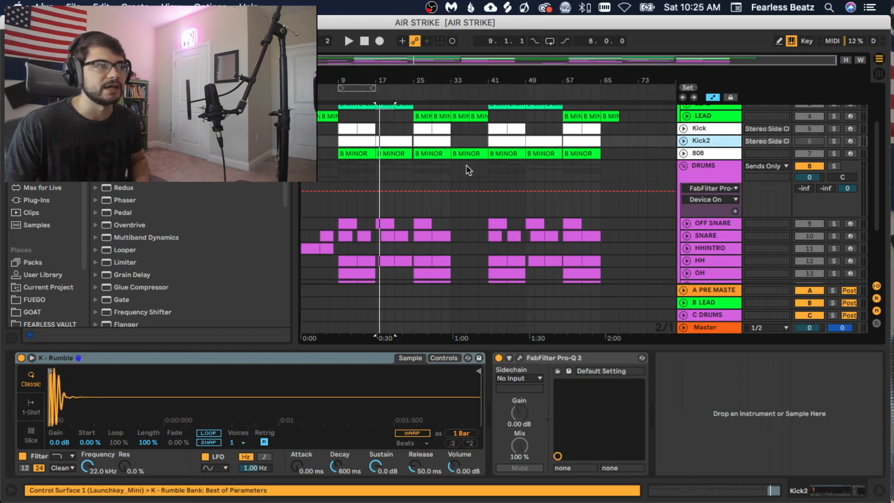
Open the FabFilter Pro-Q 3 on the 808 track, place its window below the tracks, and select the 808 clip at bar 9
left_click(704, 154)
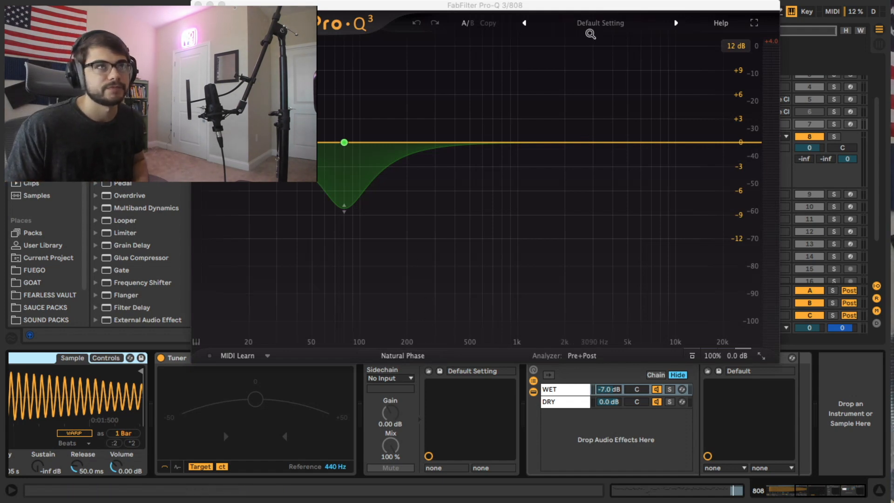
left_click_drag(581, 5, 588, 164)
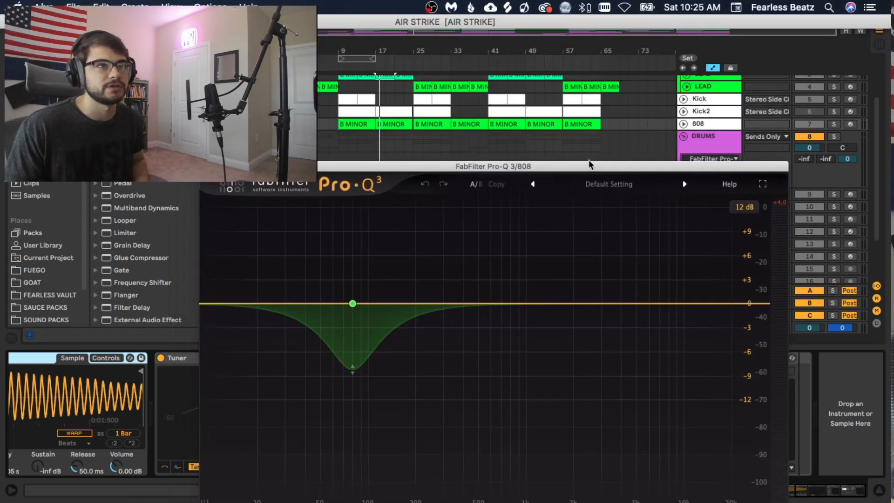
left_click(352, 121)
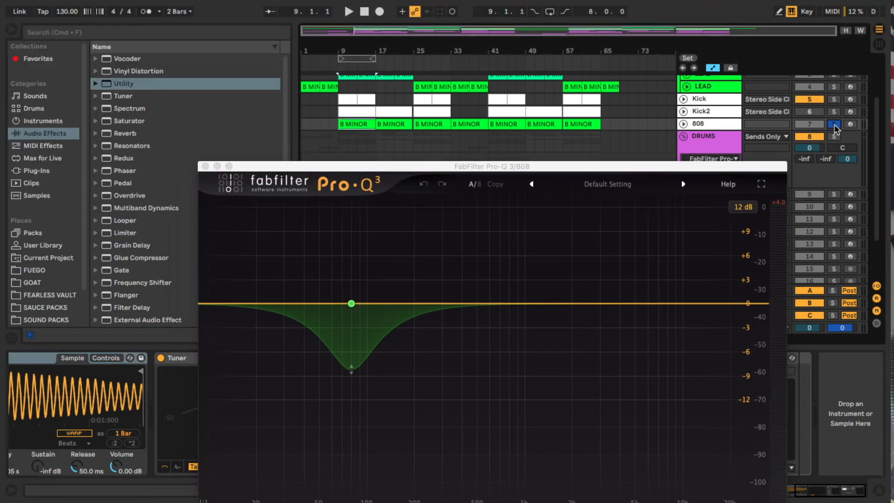
Play the soloed 808 and examine how its EQ's 79.790 Hz dynamic band reacts
key("space")
left_click_drag(625, 167, 631, 62)
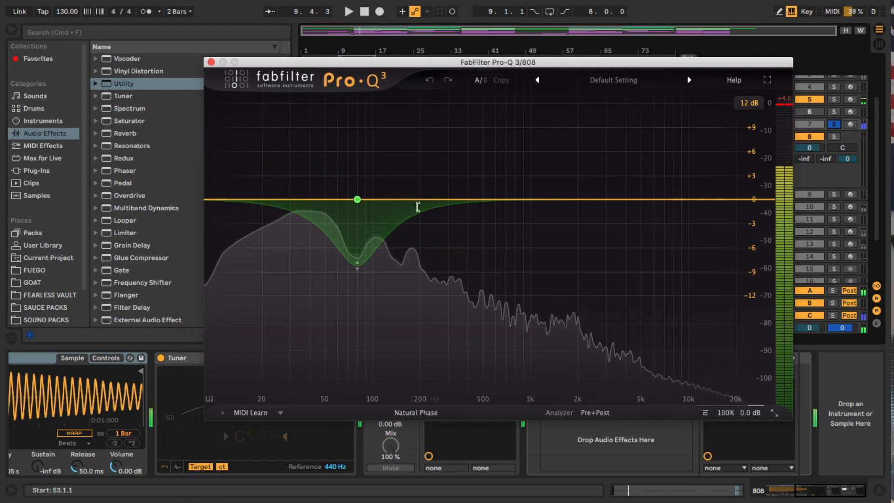
mouse_move(358, 200)
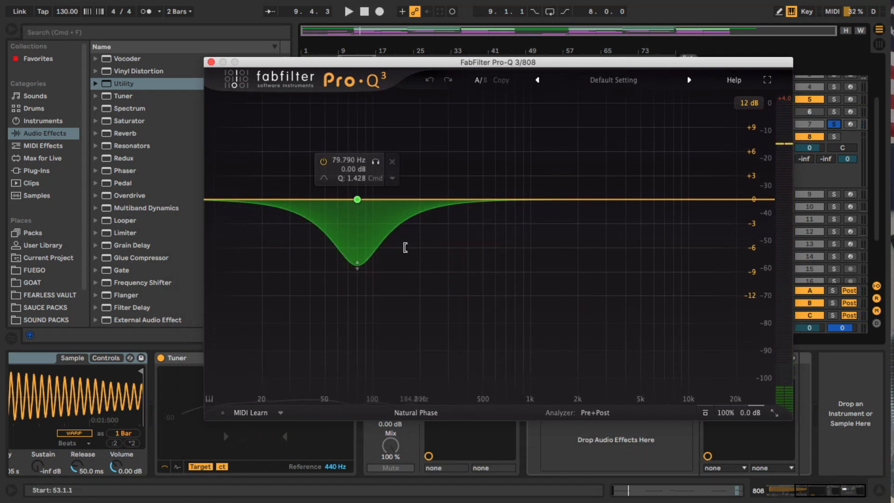
key("space")
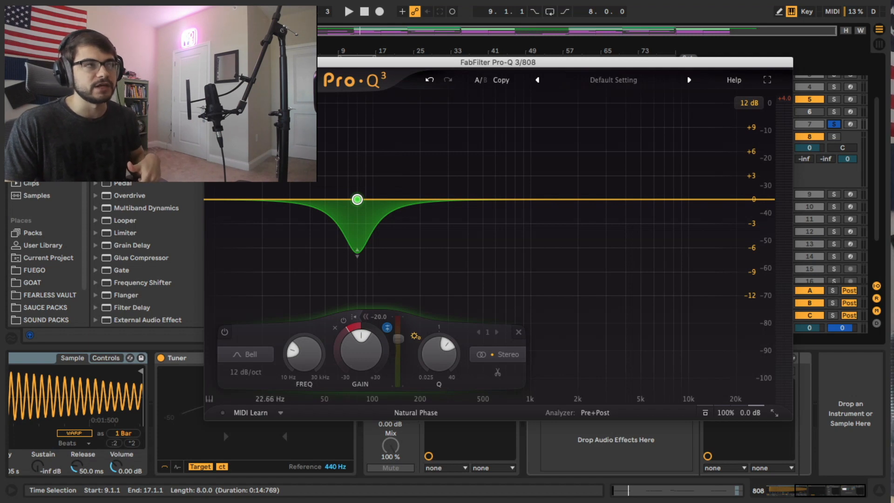
left_click_drag(272, 63, 280, 58)
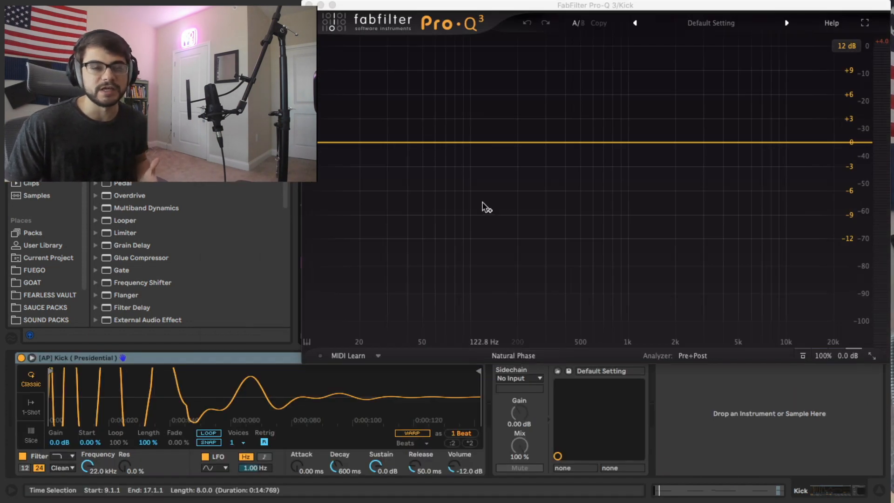
Try a band between 50 and 100 Hz on the Kick track's EQ, delete it, and close the equalizer
mouse_move(443, 142)
left_mouse_down()
mouse_move(448, 101)
mouse_move(421, 100)
mouse_move(499, 129)
mouse_move(420, 129)
mouse_move(509, 132)
mouse_move(431, 112)
mouse_move(437, 164)
mouse_move(436, 142)
left_mouse_up()
left_click(472, 107)
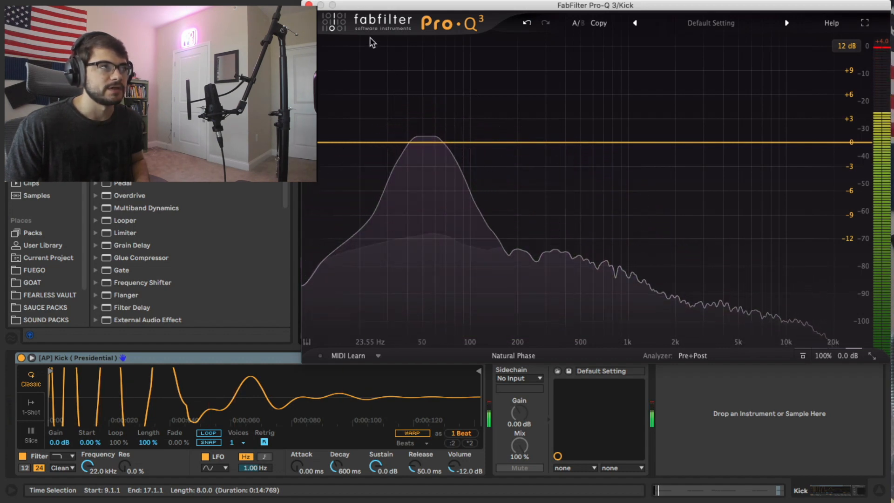
left_click(309, 6)
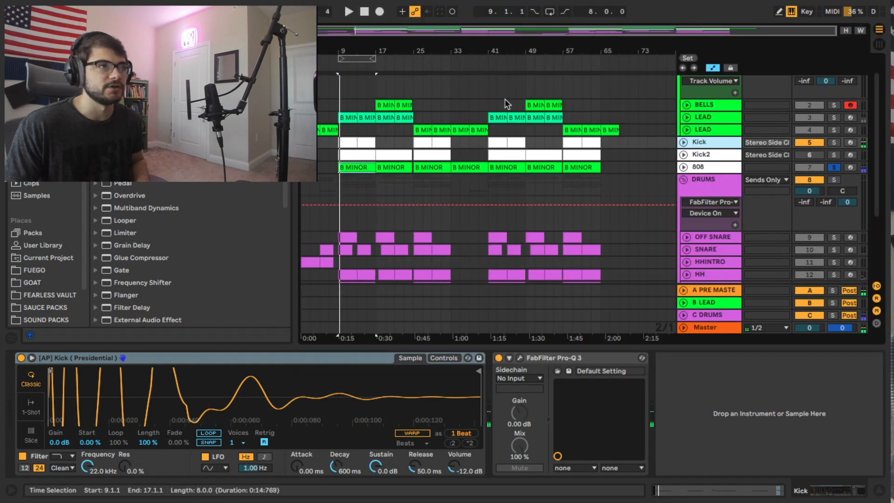
Show the 808 track's device chain through its distortion rack and reopen its FabFilter Pro-Q 3
left_click(699, 170)
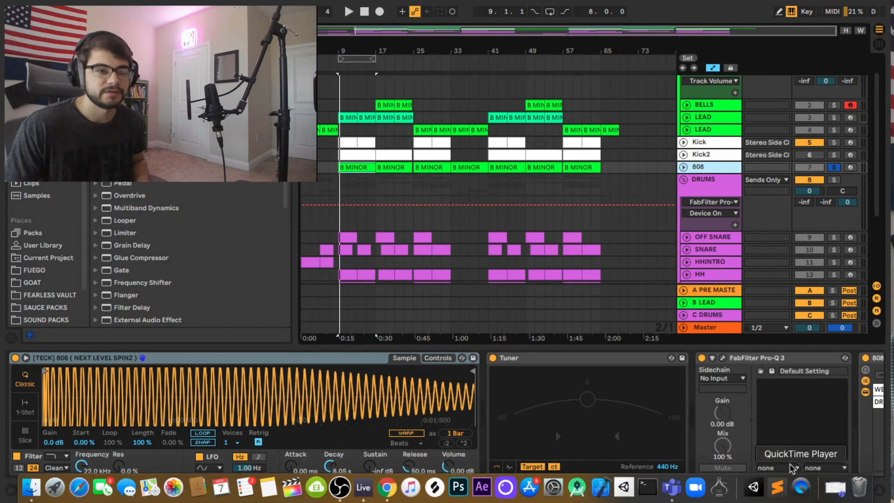
left_click_drag(778, 492, 801, 488)
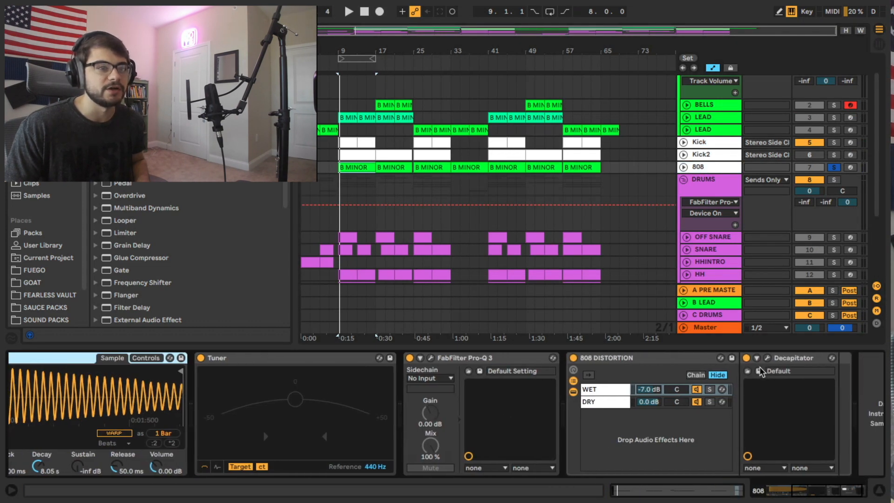
left_click(431, 356)
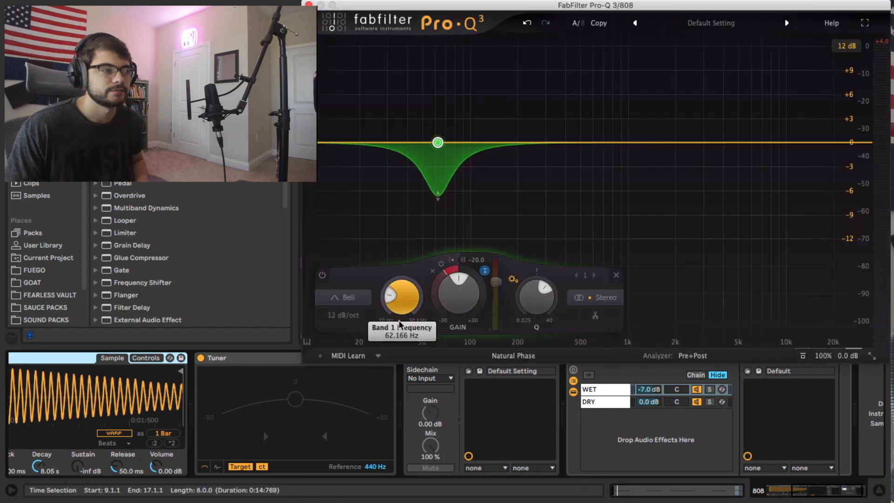
Play the soloed 808 to check its dynamic EQ band and close the equalizer
key("space")
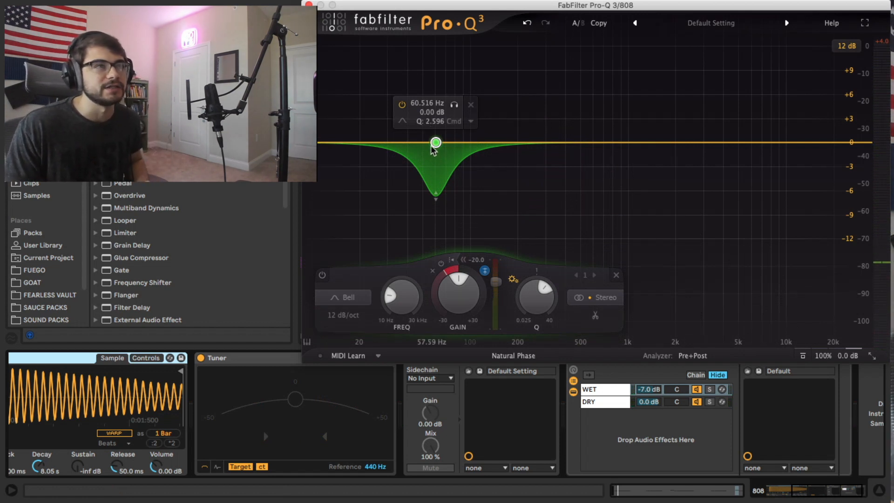
left_click(309, 5)
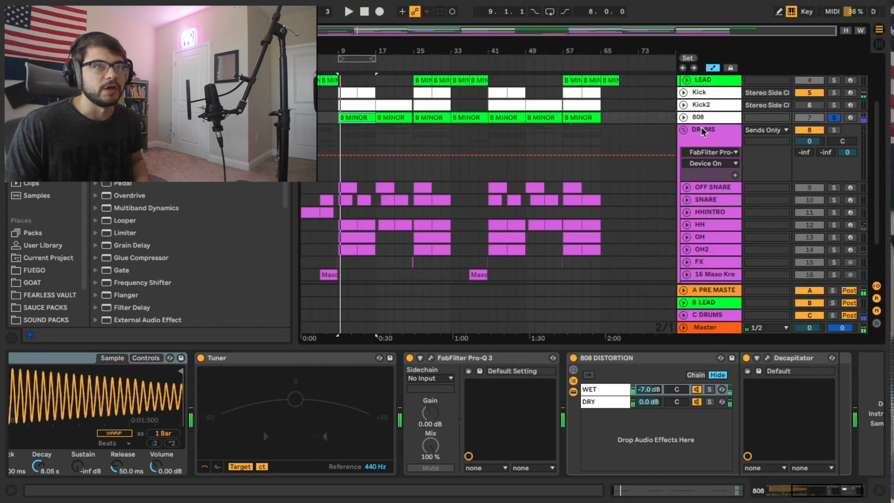
Audition the soloed OFF SNARE track and sweep its FabFilter Pro-Q 3 low cut up to about 962 Hz and back down
left_click(703, 130)
scroll(666, 206, "down", 3)
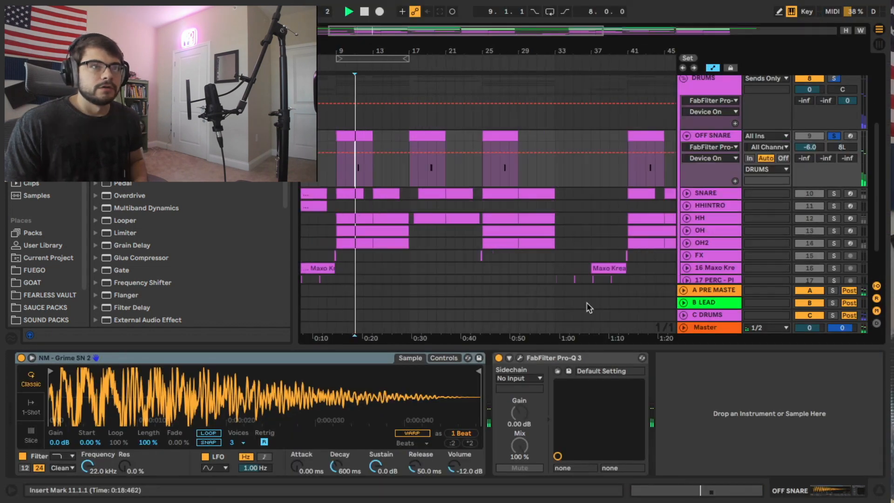
key("space")
key("space")
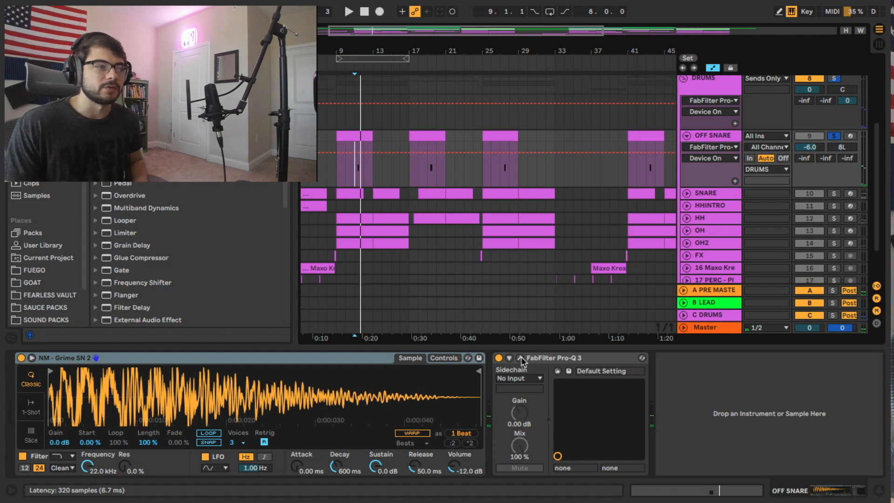
left_click(521, 358)
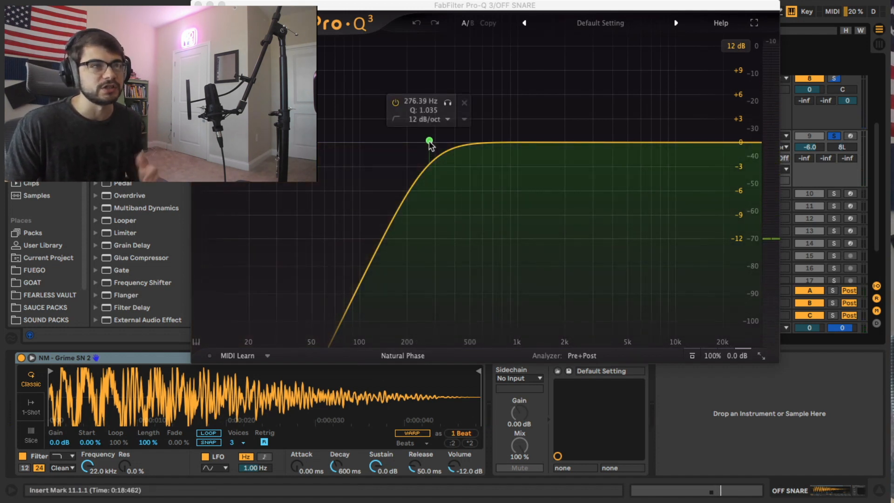
left_click_drag(430, 140, 516, 153)
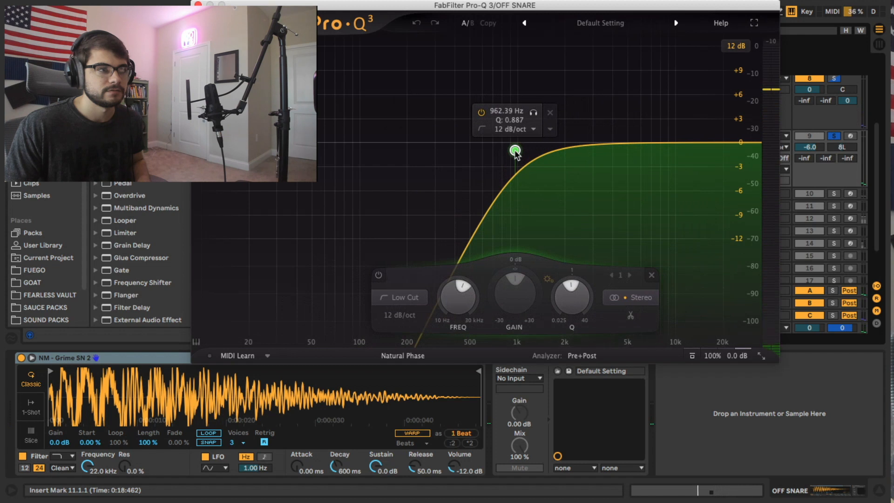
left_click_drag(515, 151, 421, 160)
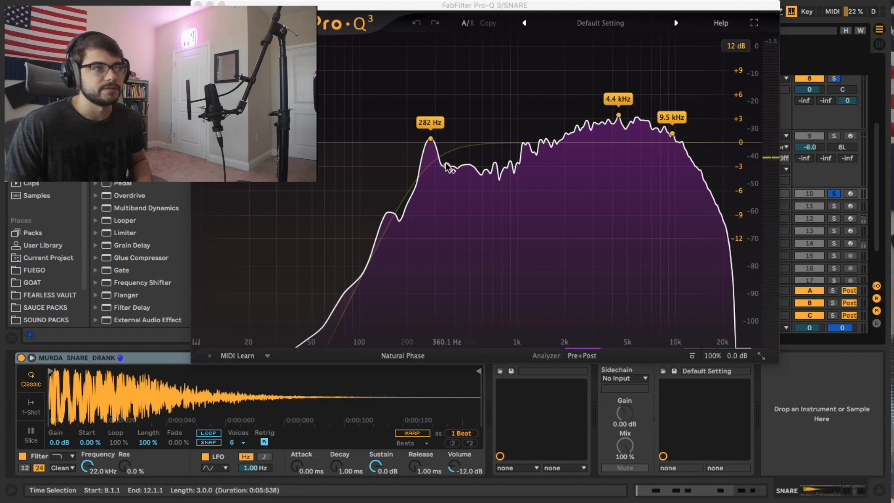
Review the low cuts on the SNARE and HH tracks' equalizers, then raise the HH low cut's frequency
left_click(368, 201)
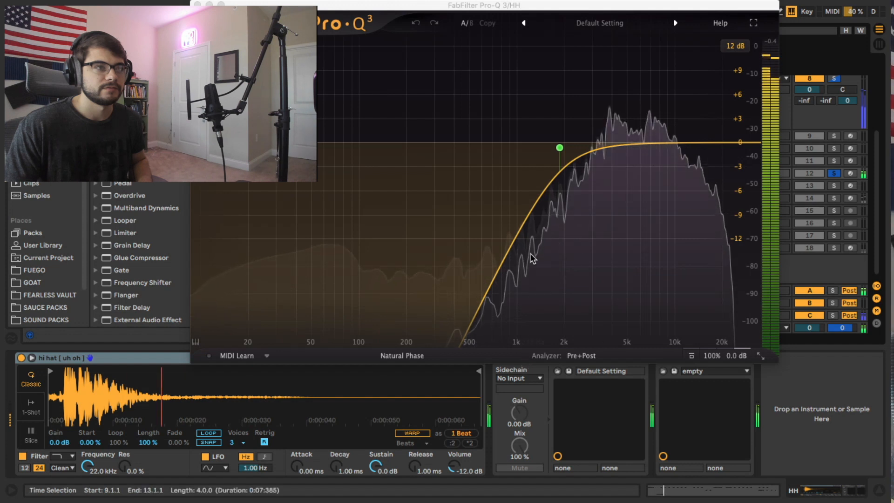
key("space")
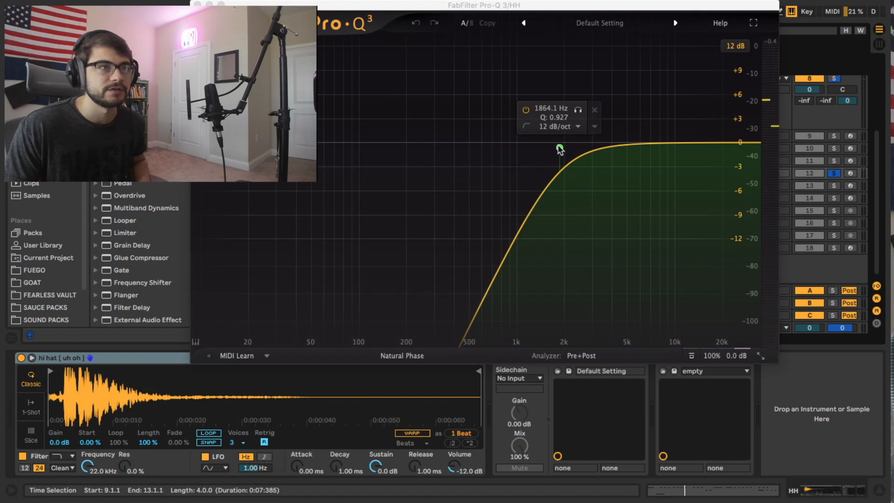
left_click_drag(560, 149, 593, 145)
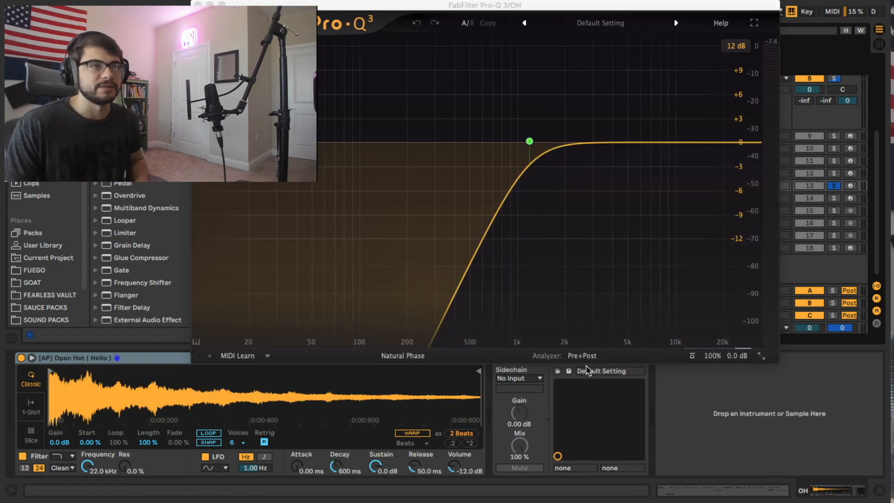
Play the soloed OH and OH2 open hats and check the low cut in each track's FabFilter Pro-Q 3
key("space")
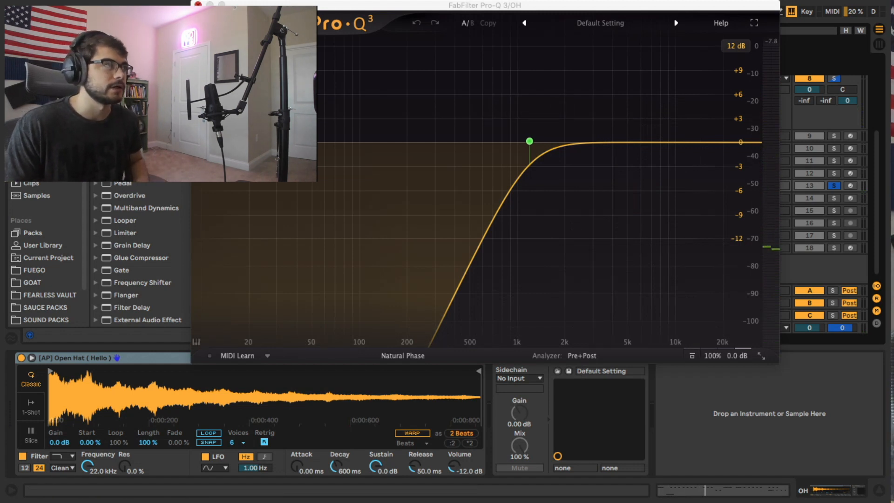
left_click(198, 5)
left_click(727, 198)
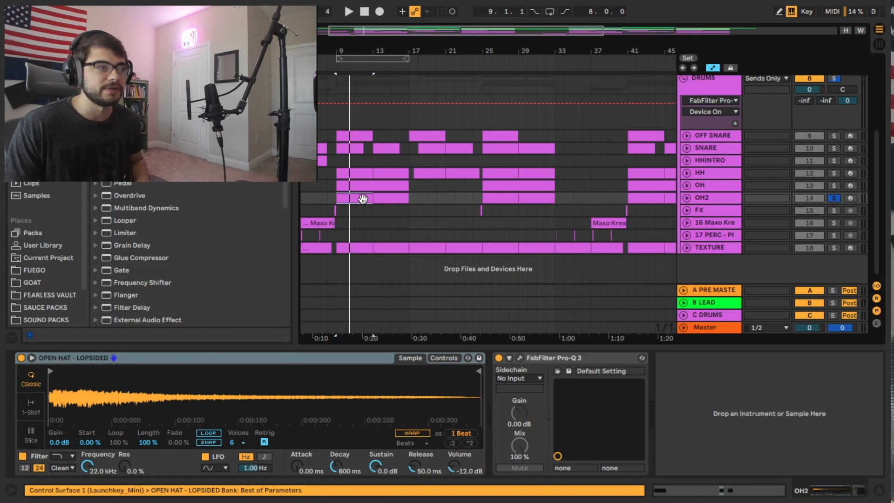
left_click(520, 359)
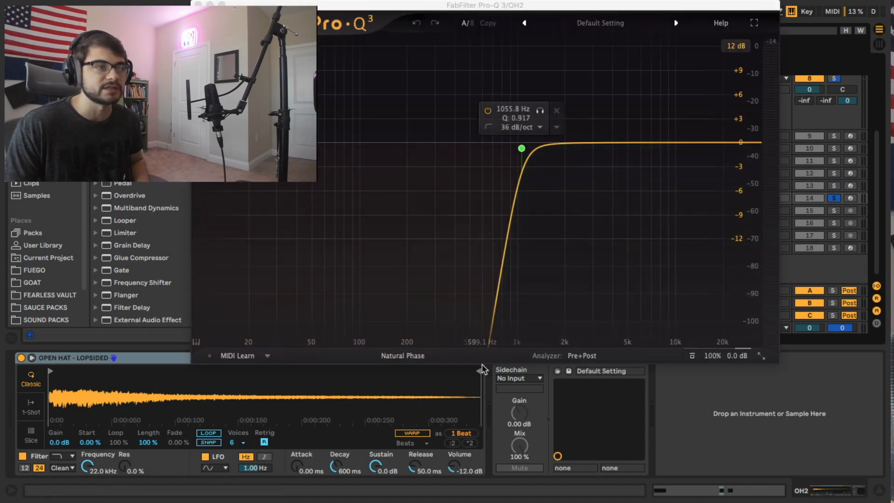
key("space")
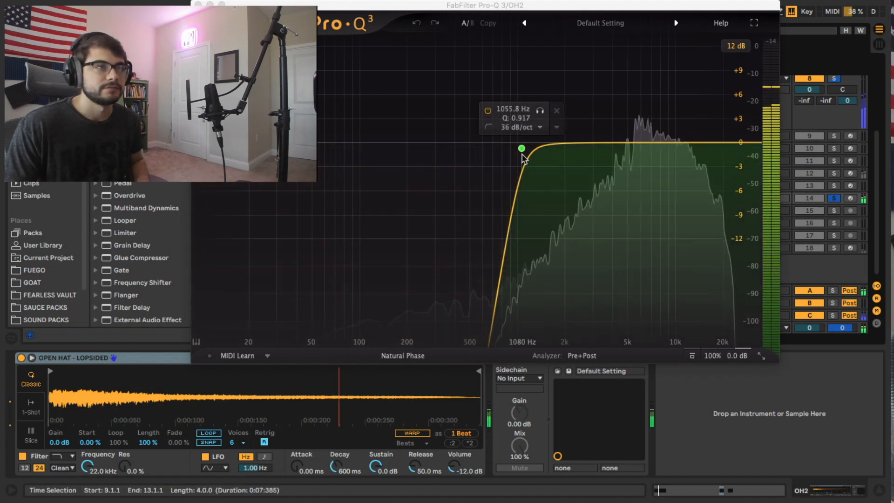
key("space")
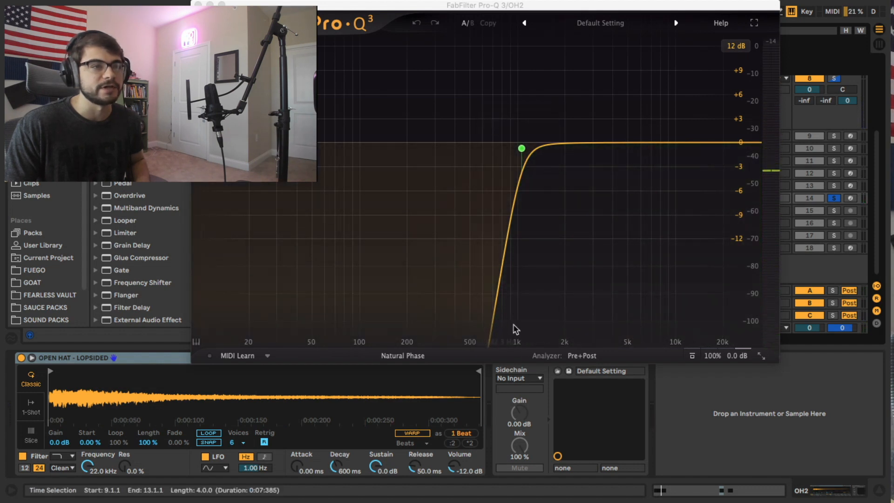
key("space")
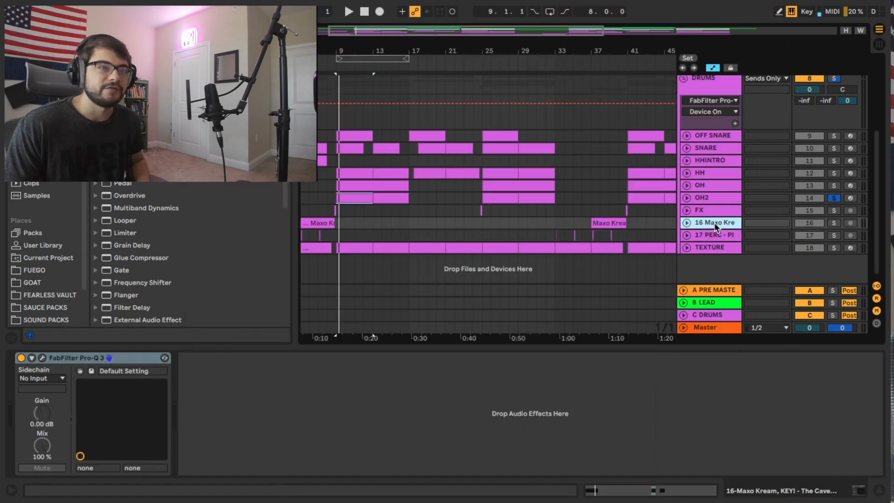
Select the 16 Maxo Kre track and zoom in on the arrangement to show its clip in the intro before bar 9
left_click(706, 225)
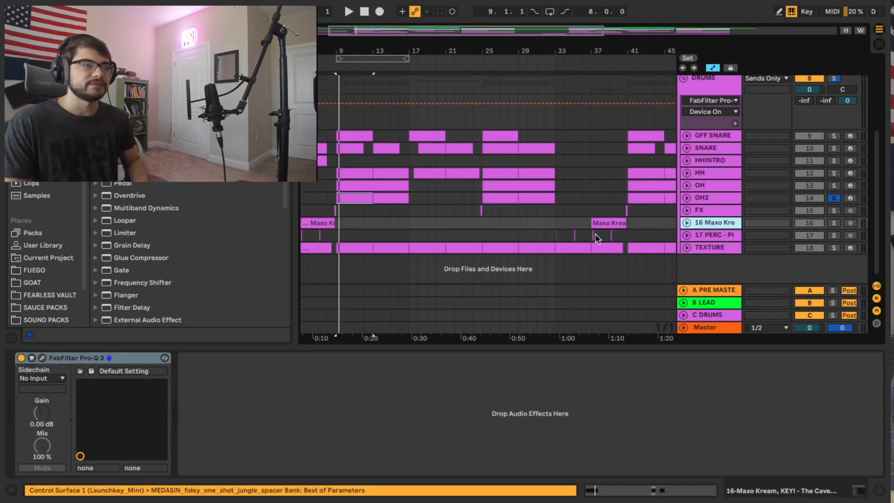
key("plus")
scroll(419, 200, "up", 5)
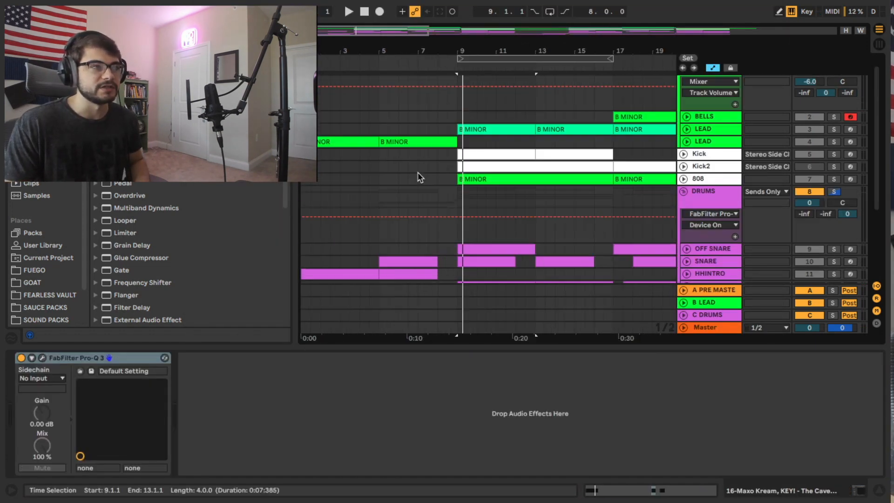
scroll(419, 177, "down", 5)
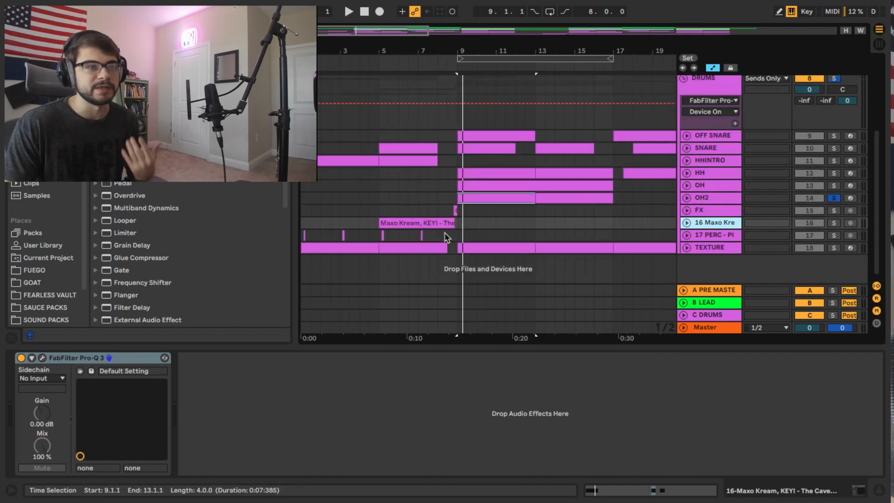
Audition the soloed TEXTURE clip at bar 9 and raise the low cut in its FabFilter Pro-Q 3 to about 349 Hz
left_click(460, 246)
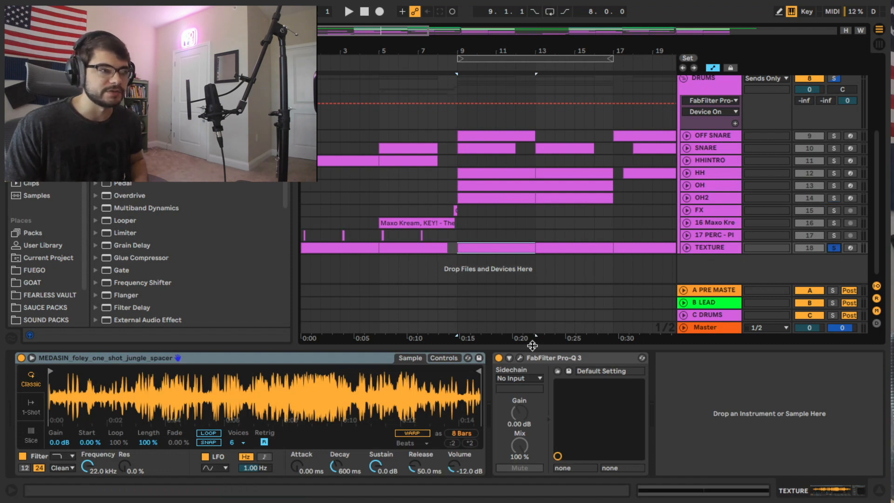
key("space")
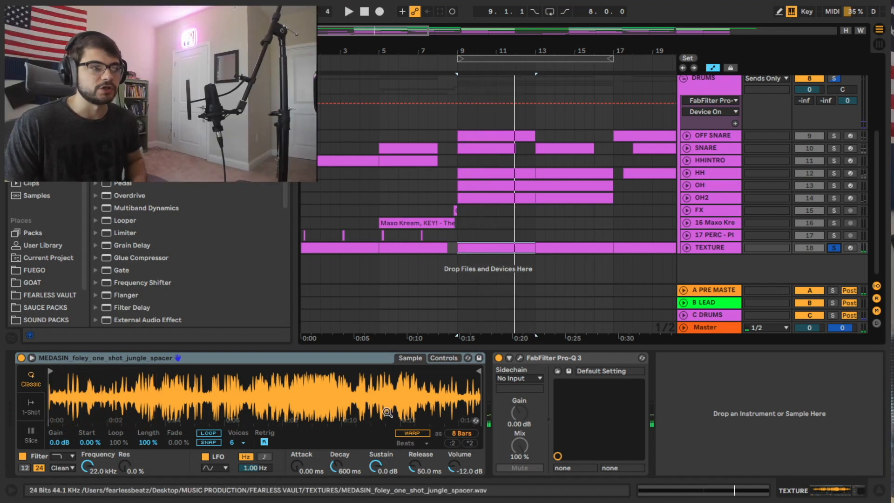
left_click(520, 357)
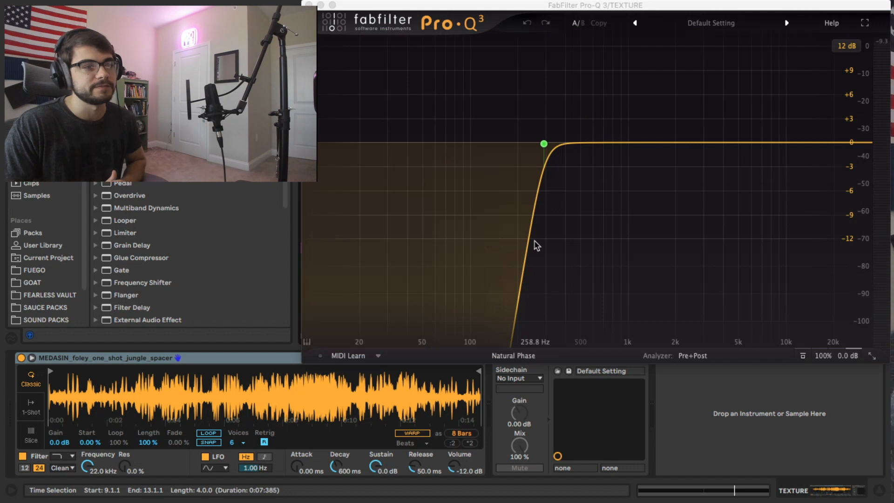
key("space")
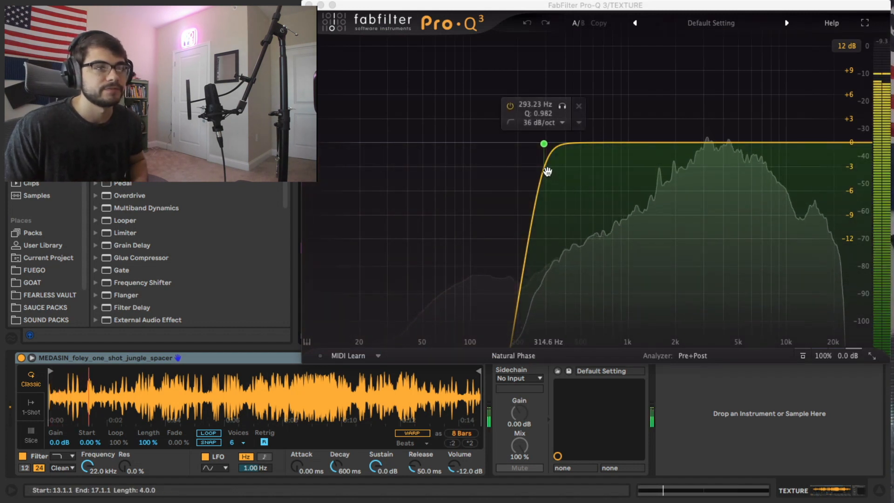
left_click_drag(544, 144, 556, 144)
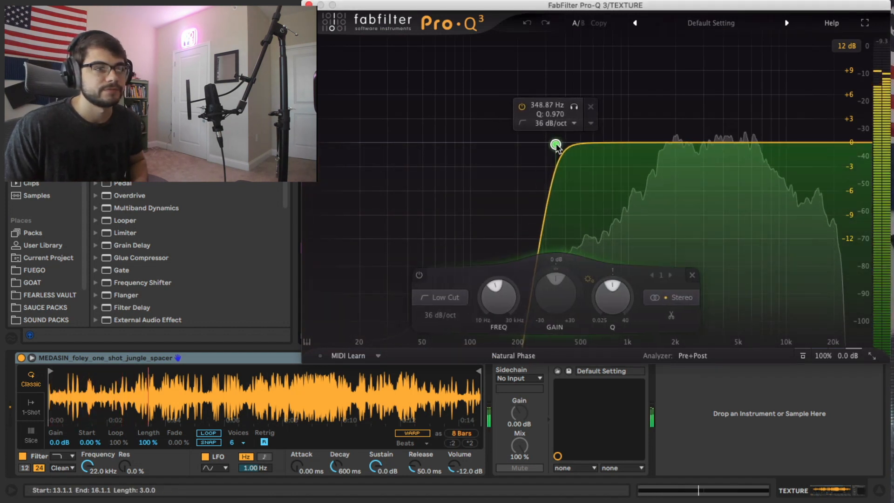
key("super+alt+p")
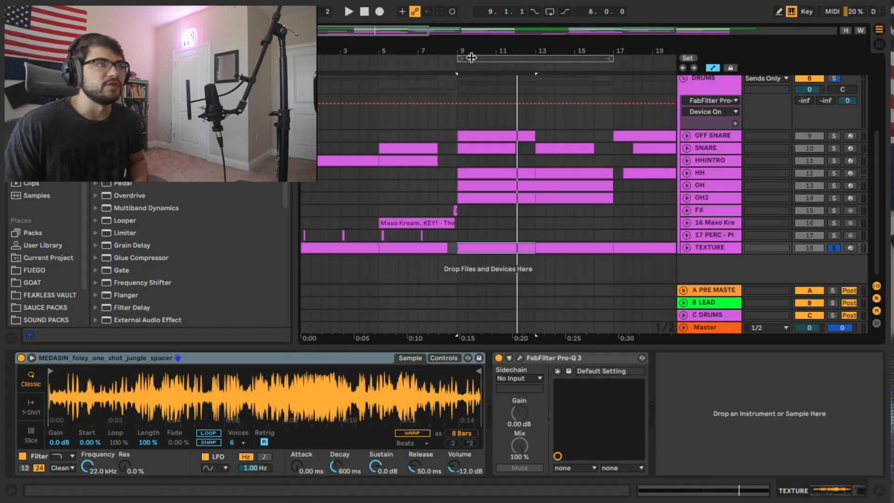
Open the DRUMS group's FabFilter Pro-Q 3, examine its high-frequency boost and output level, and close the equalizer
key("minus")
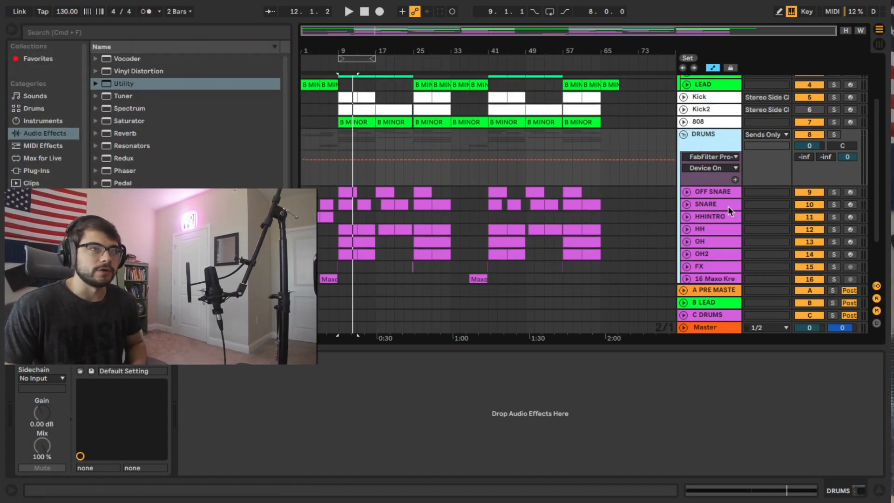
scroll(712, 233, "down", 2)
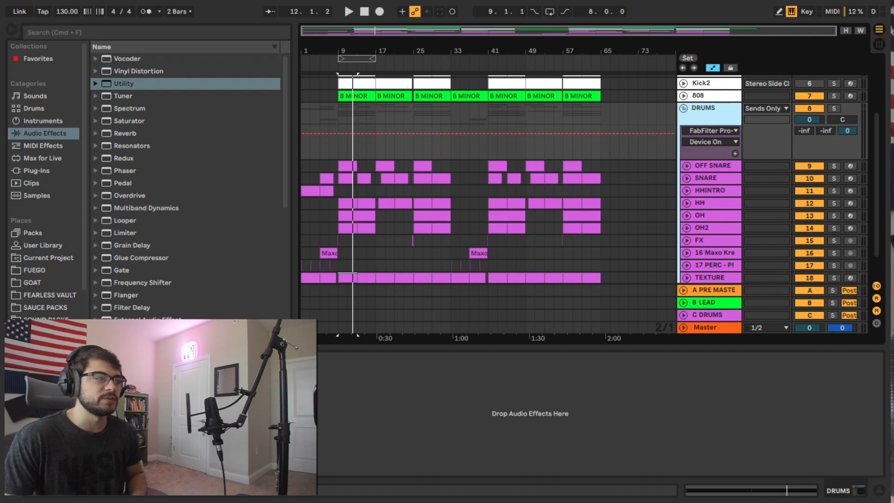
left_click(34, 359)
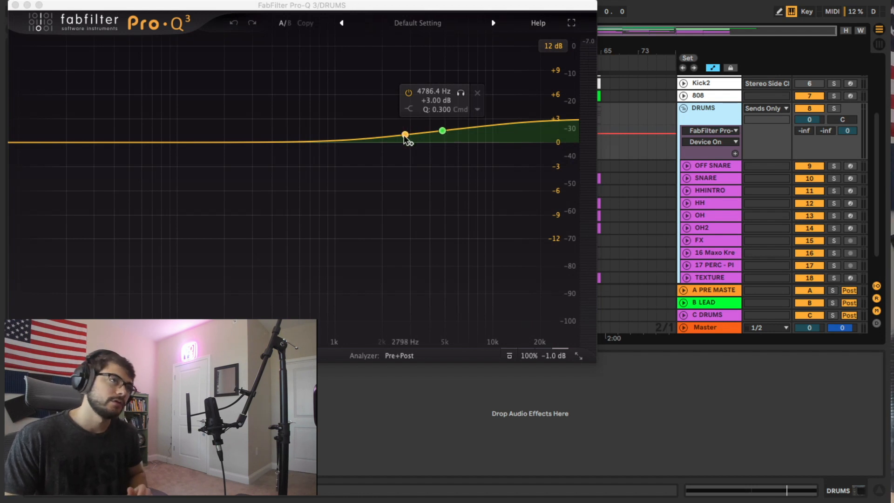
left_click_drag(212, 8, 243, 24)
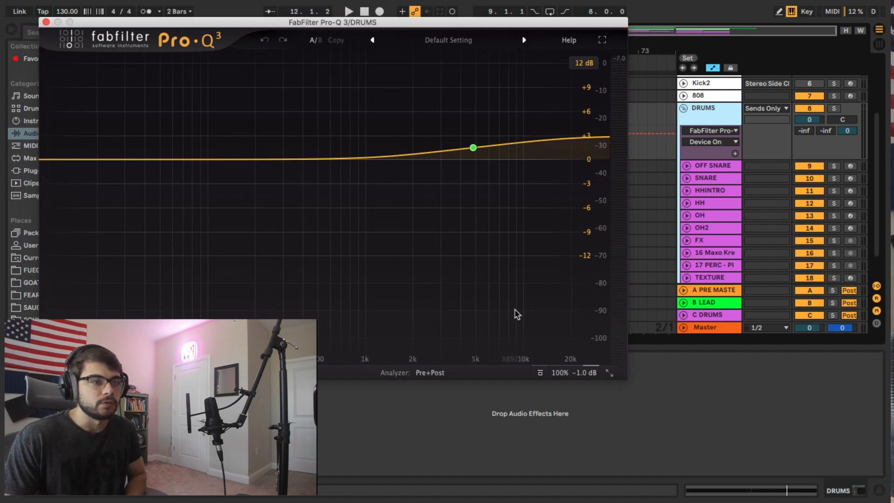
mouse_move(580, 375)
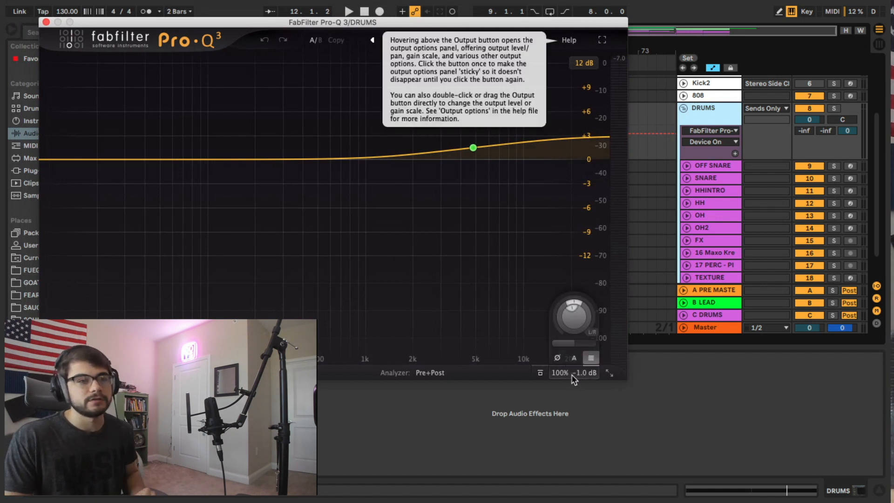
left_click(46, 22)
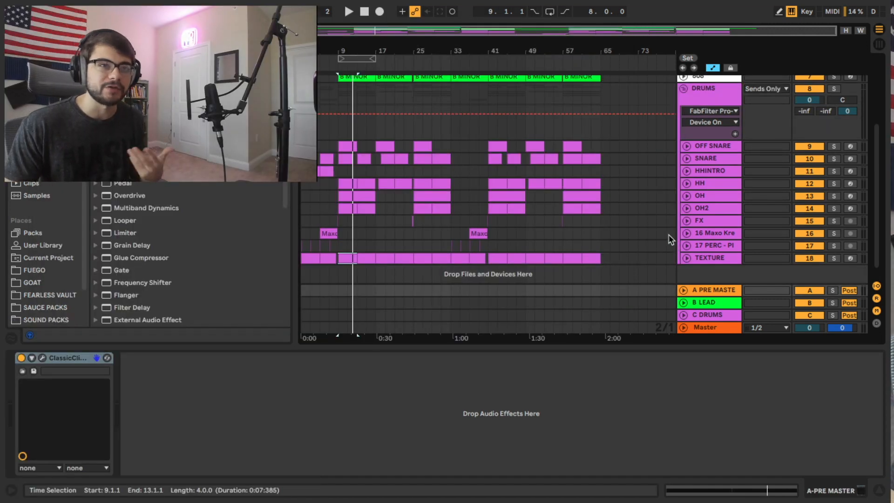
Select the melody, Kick and 808 tracks in turn to show their device chains
scroll(605, 145, "up", 5)
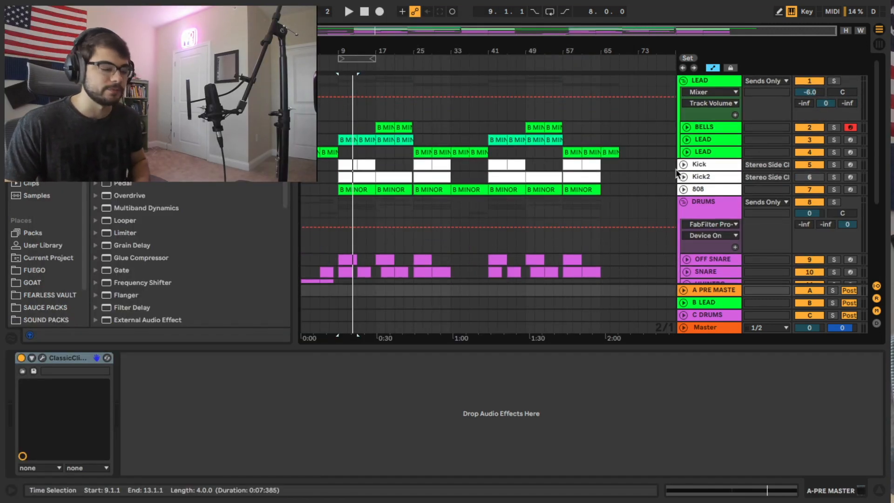
left_click(718, 129)
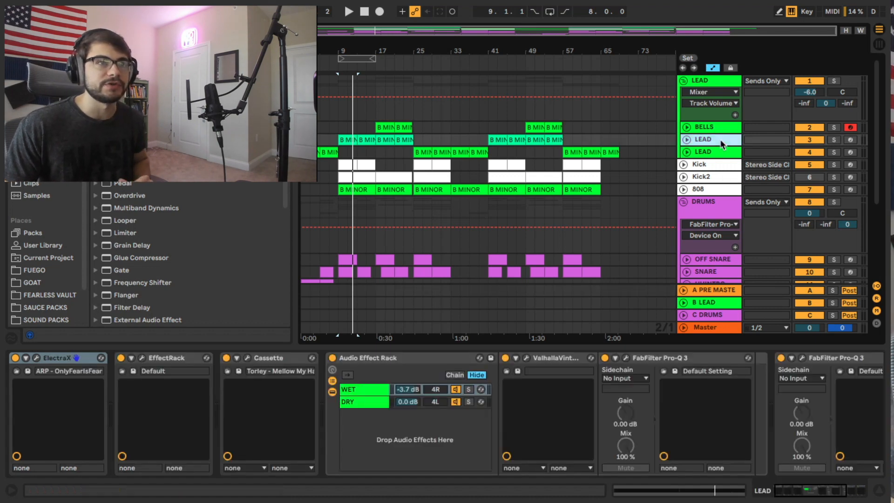
left_click(719, 153)
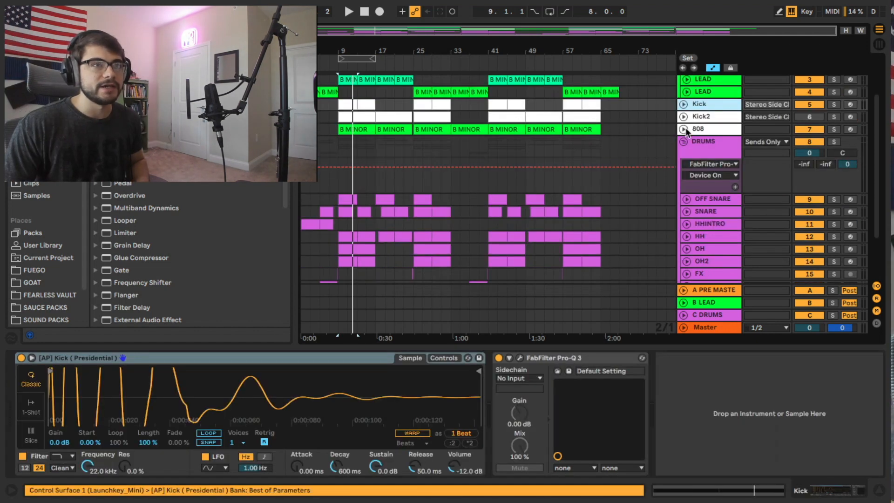
left_click(691, 130)
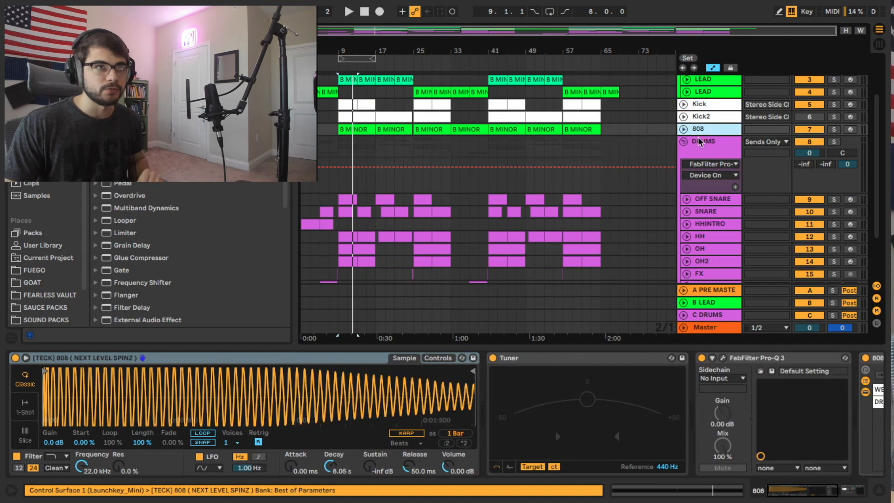
Select the Kick track and choose 1 voice for its sampler
left_click(706, 106)
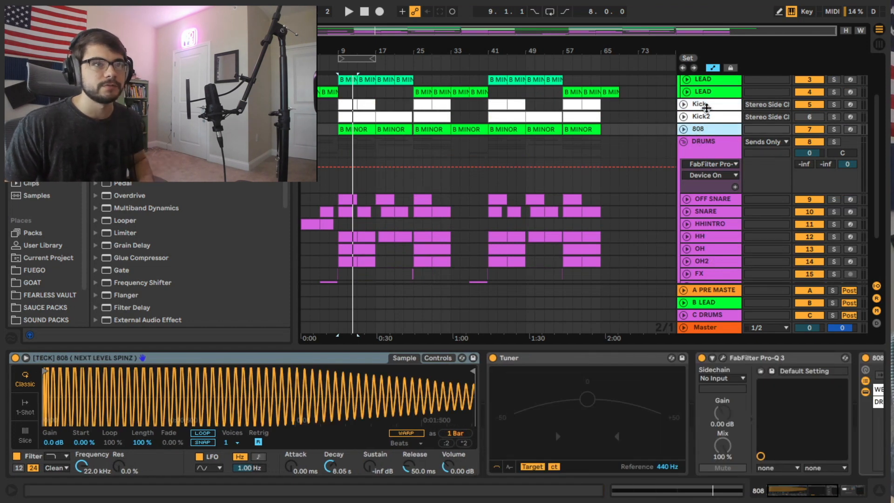
left_click(243, 442)
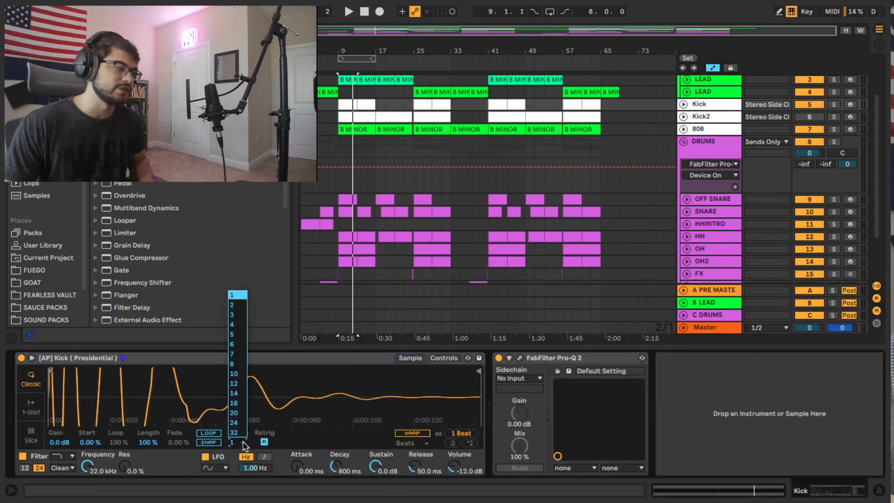
left_click(237, 296)
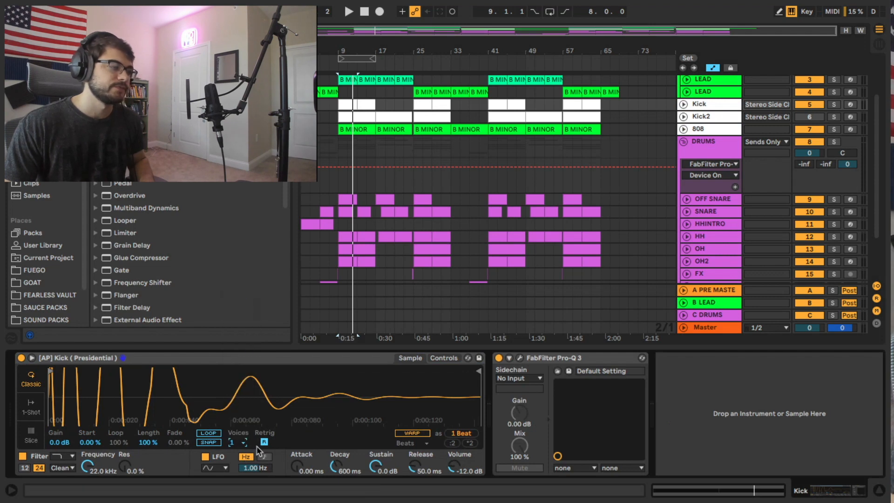
Select the 808 and Kick2 tracks to compare their device chains, ending on the 808
scroll(525, 208, "up", 3)
left_click(697, 190)
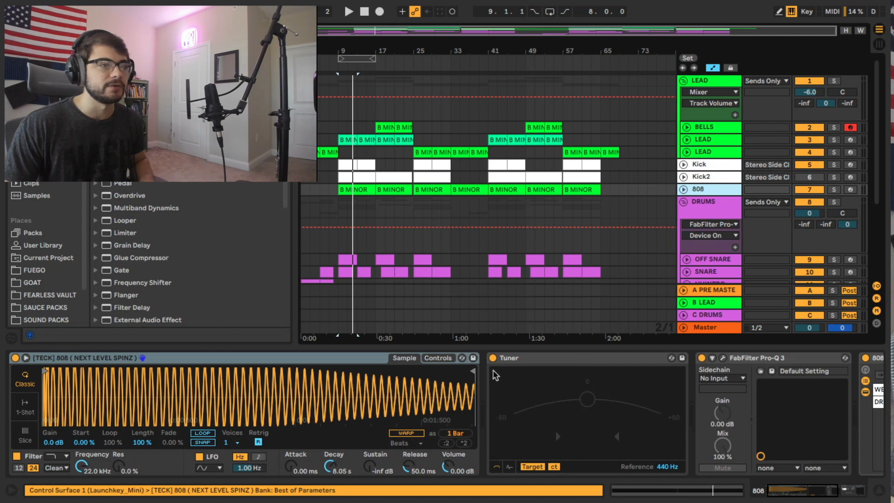
scroll(510, 258, "down", 3)
scroll(510, 258, "up", 3)
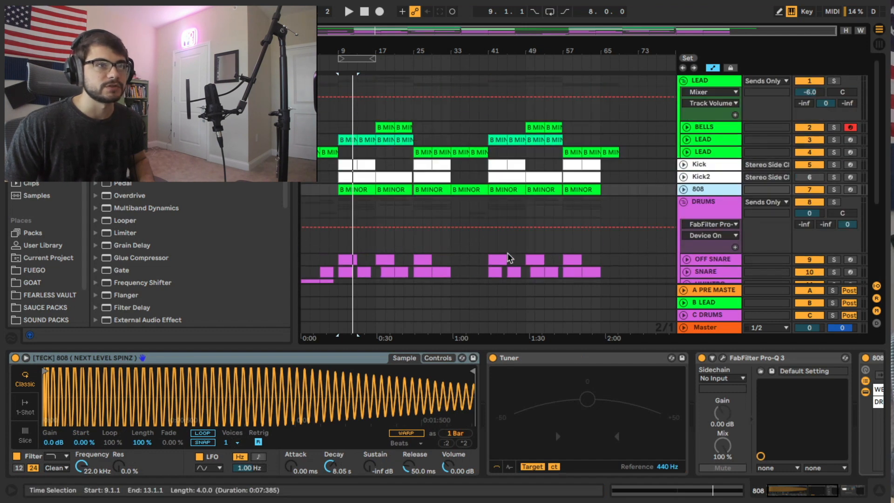
scroll(652, 186, "down", 3)
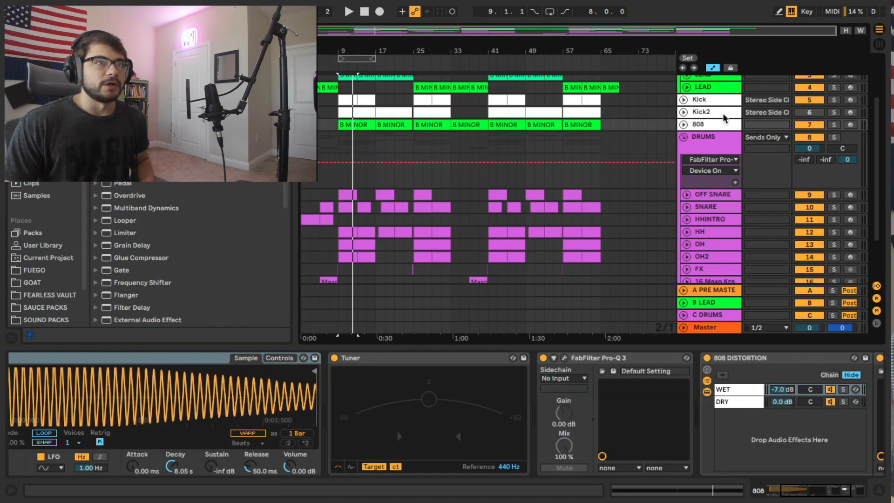
left_click(723, 115)
left_click(721, 125)
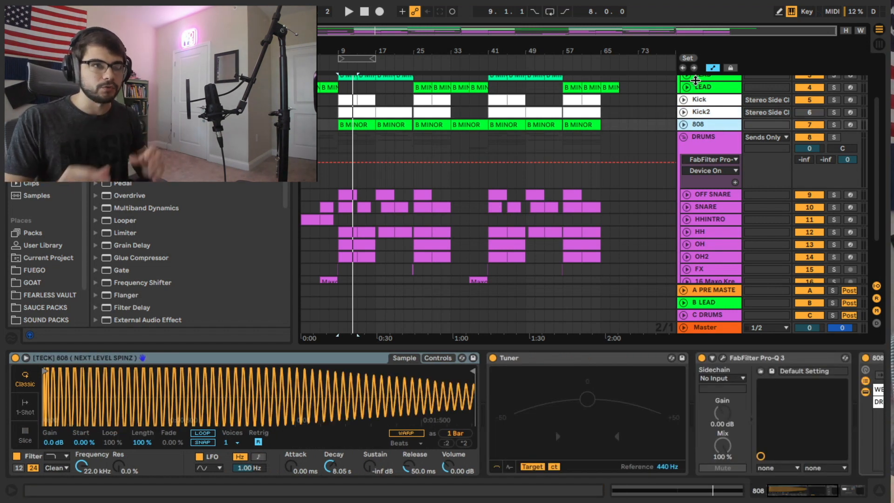
Switch to the session mixer, solo the SNARE track and audition it
key("Tab")
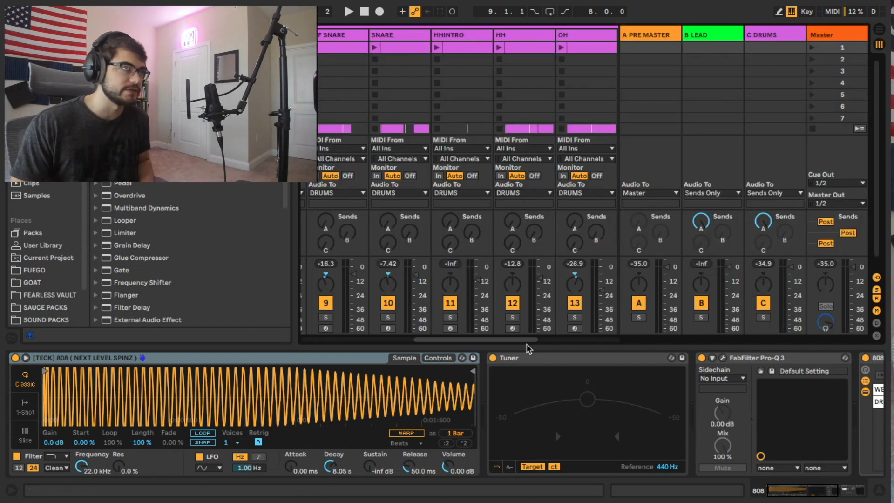
left_click_drag(527, 341, 506, 343)
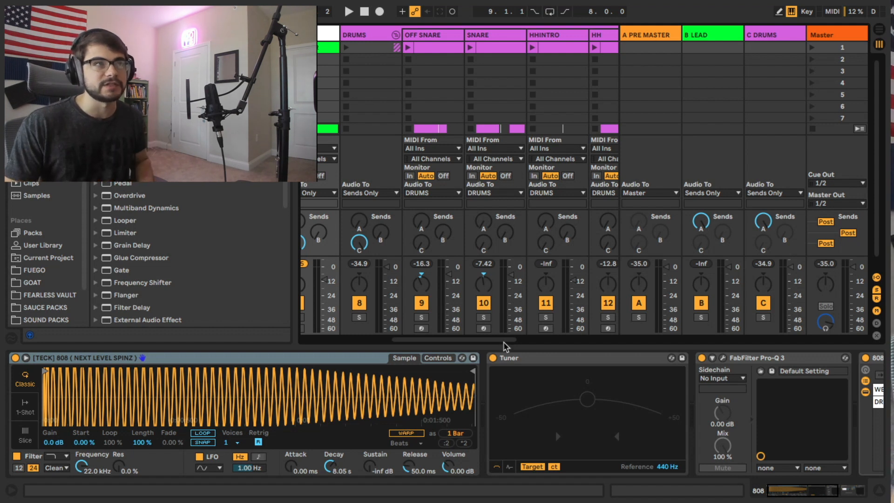
scroll(461, 312, "right", 2)
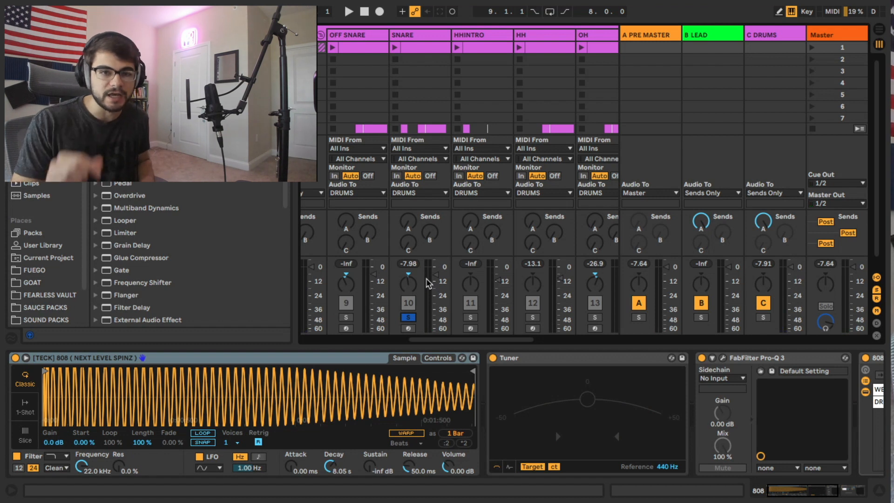
key("space")
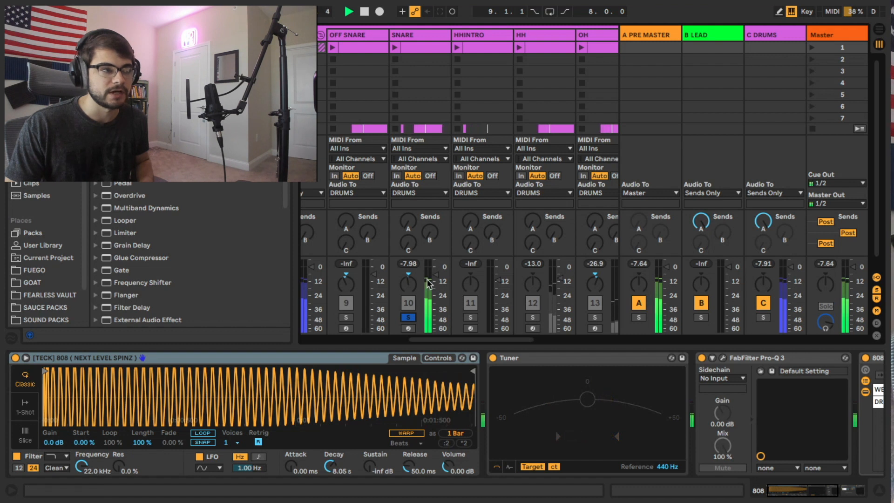
key("space")
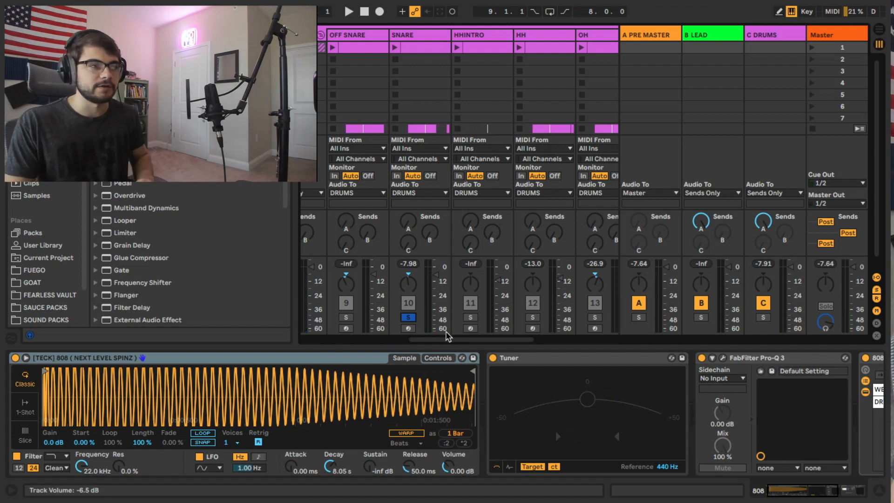
Select the OFF SNARE track, solo it and audition it to demonstrate its panning
left_click_drag(442, 341, 433, 341)
left_click(402, 36)
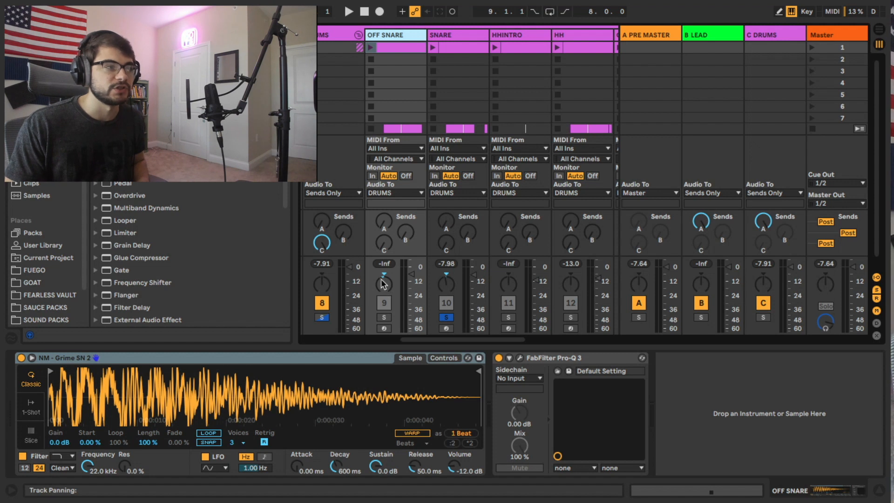
left_click(384, 317)
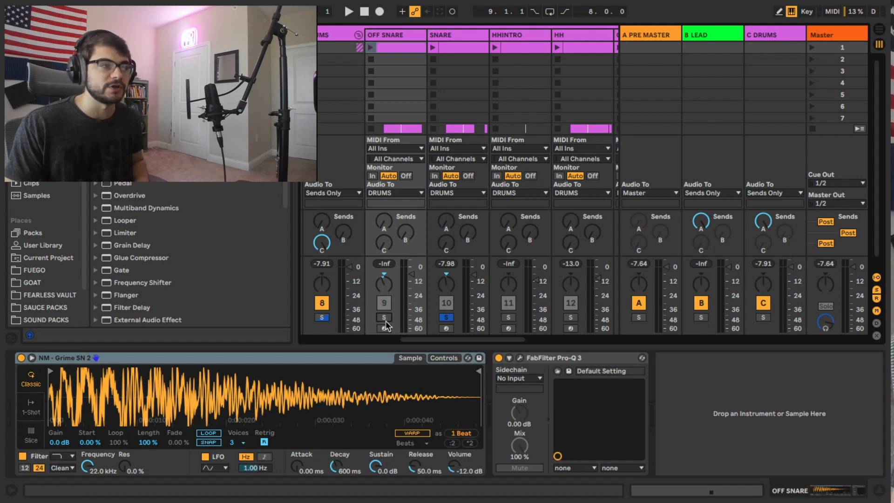
key("space")
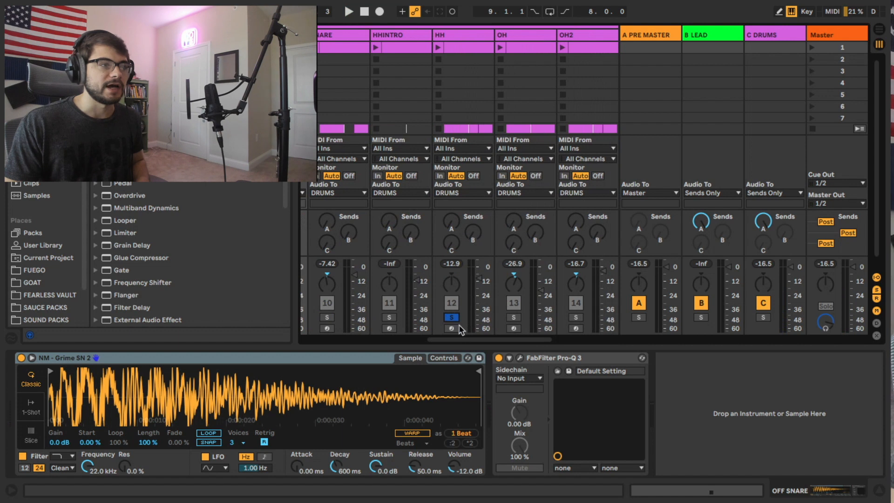
Select the soloed HH track, show its sampler's random pan controls, and audition the panned hi-hats
left_click_drag(462, 341, 469, 345)
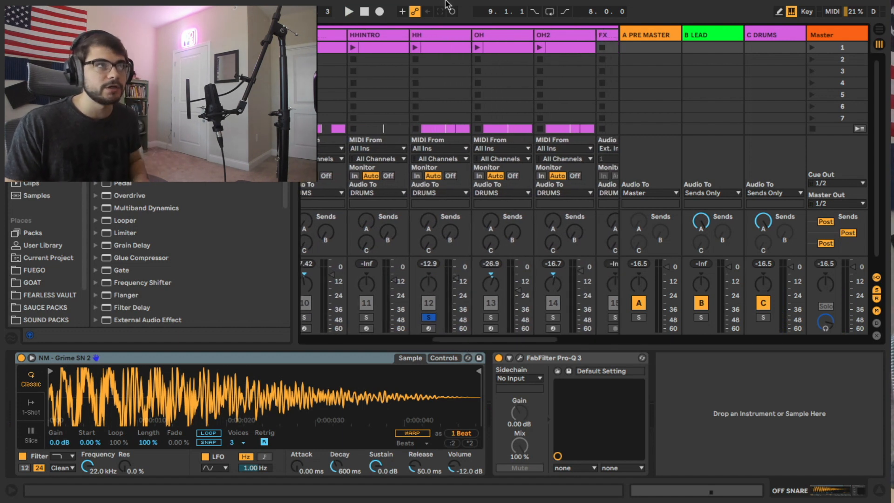
left_click(443, 37)
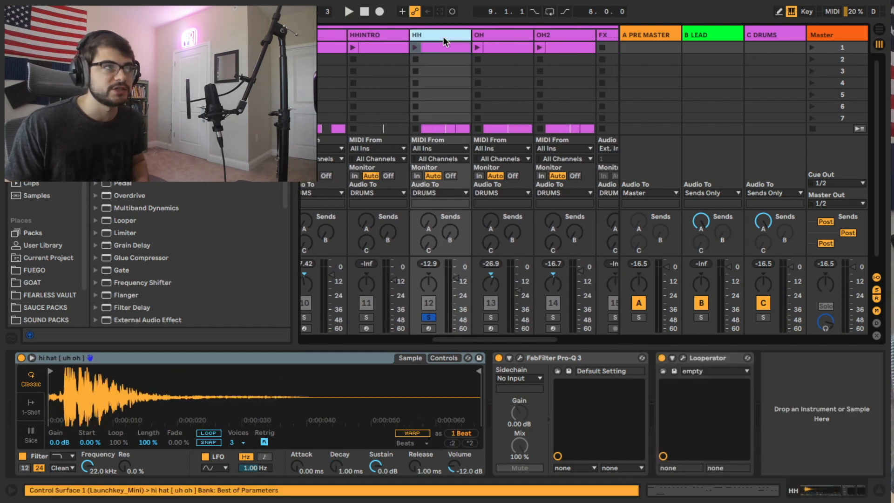
left_click(444, 358)
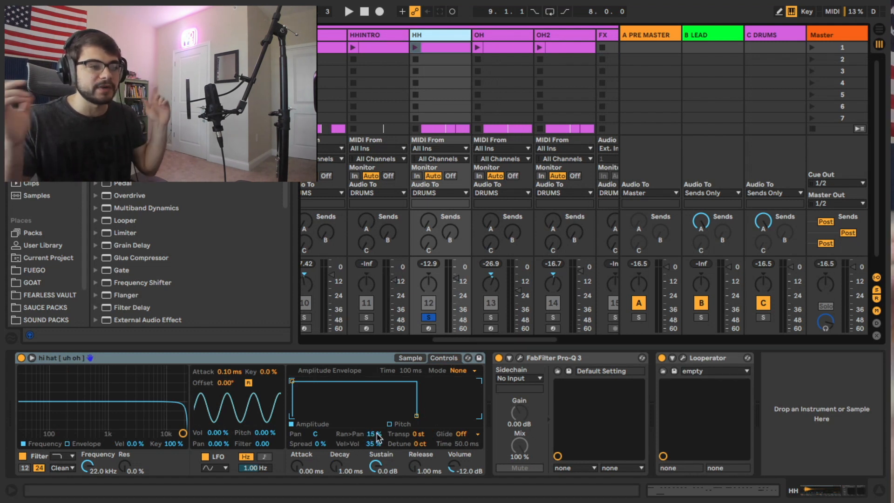
key("space")
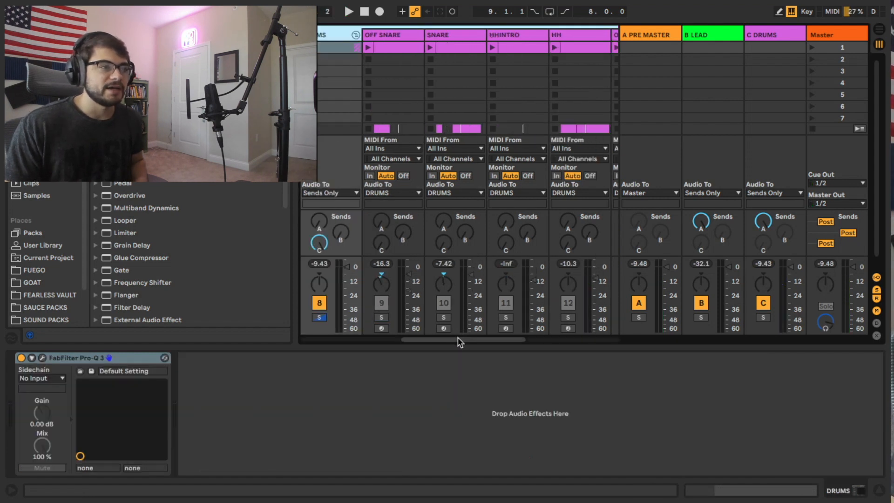
Select the OH and OH2 tracks in turn, solo OH2, and examine the panning of both open hats
left_click_drag(458, 339, 492, 344)
left_click(467, 37)
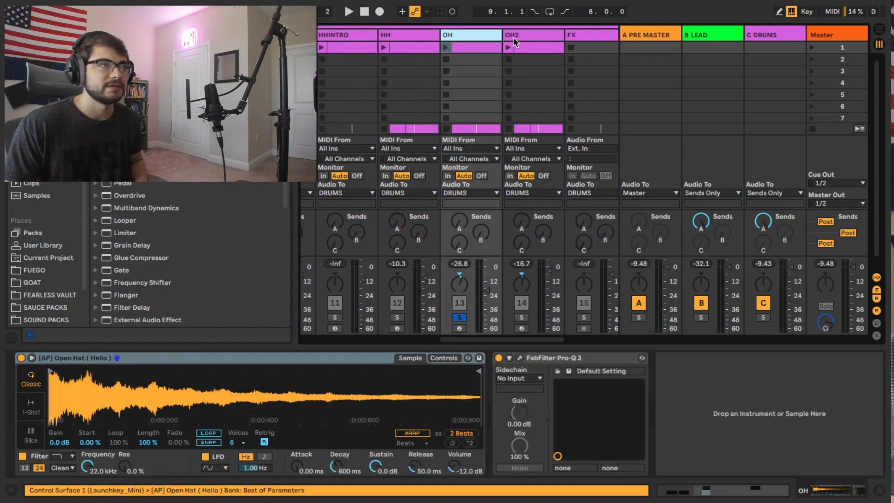
left_click(514, 37)
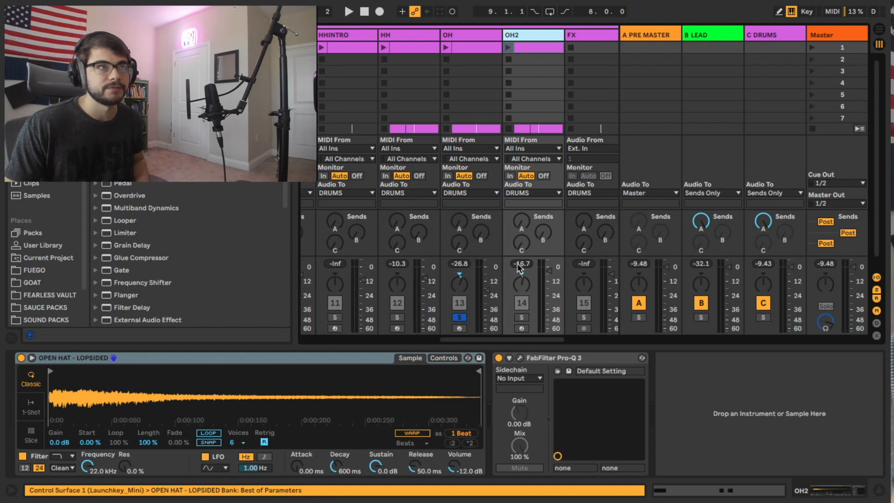
left_click(521, 317)
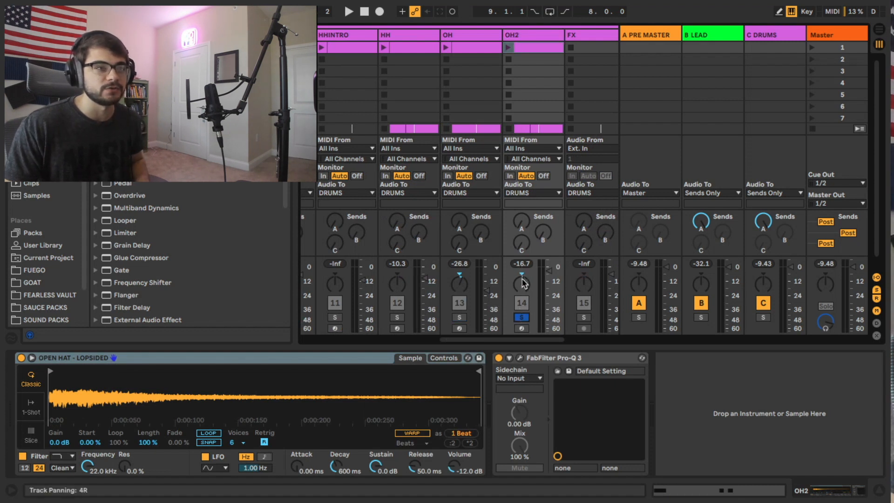
mouse_move(502, 344)
left_mouse_down()
mouse_move(444, 348)
mouse_move(487, 344)
left_mouse_up()
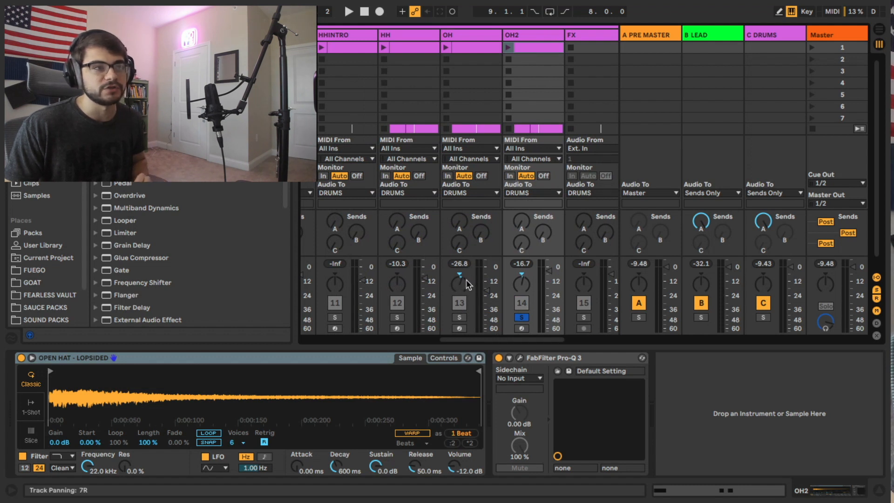
Clear the solos on the drum tracks and select the TEXTURE track to check its place in the mixer
left_click_drag(495, 344, 446, 345)
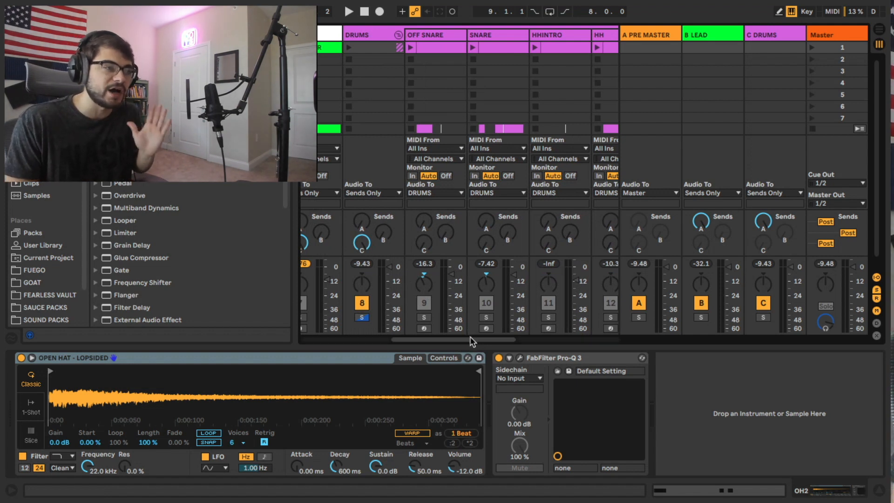
left_click_drag(472, 343, 572, 349)
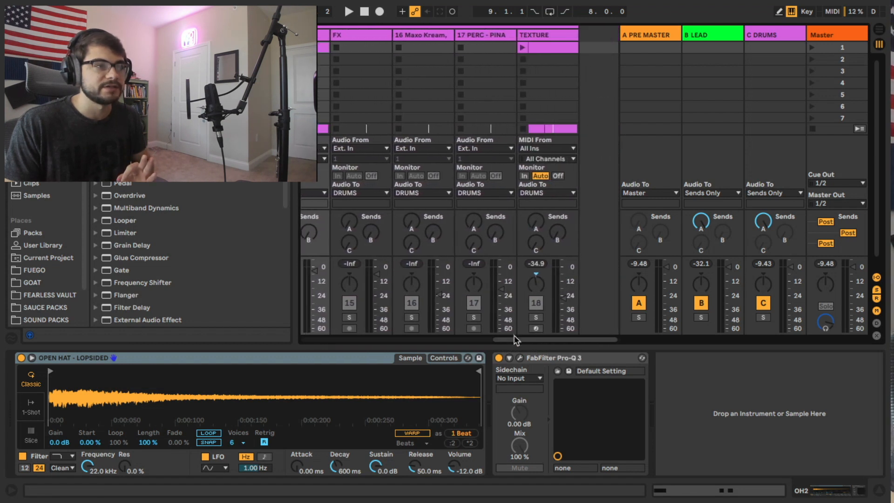
left_click_drag(509, 340, 502, 339)
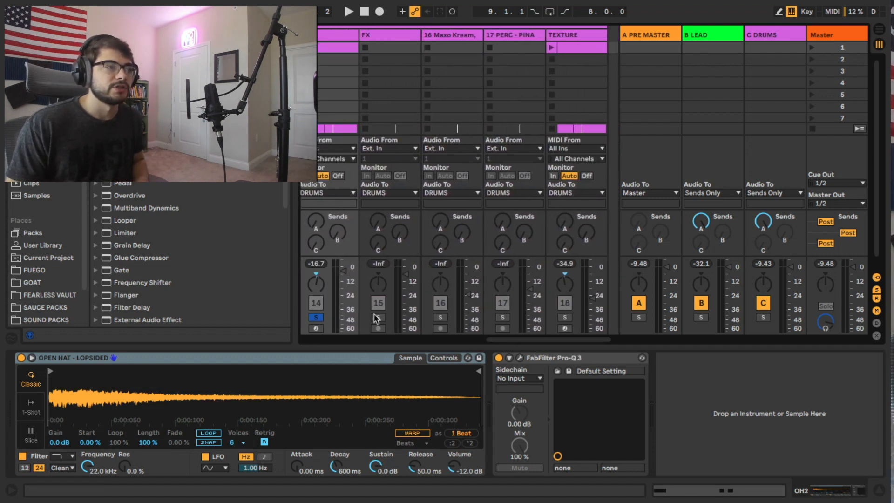
left_click(502, 317)
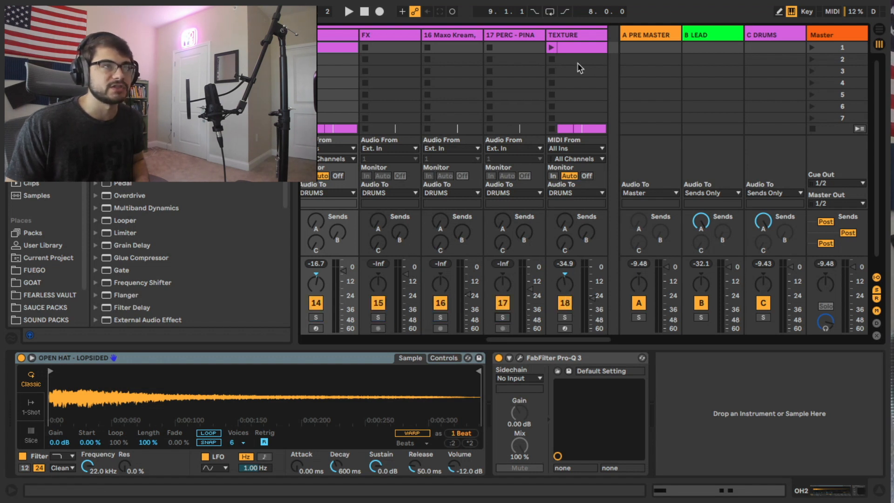
left_click(579, 39)
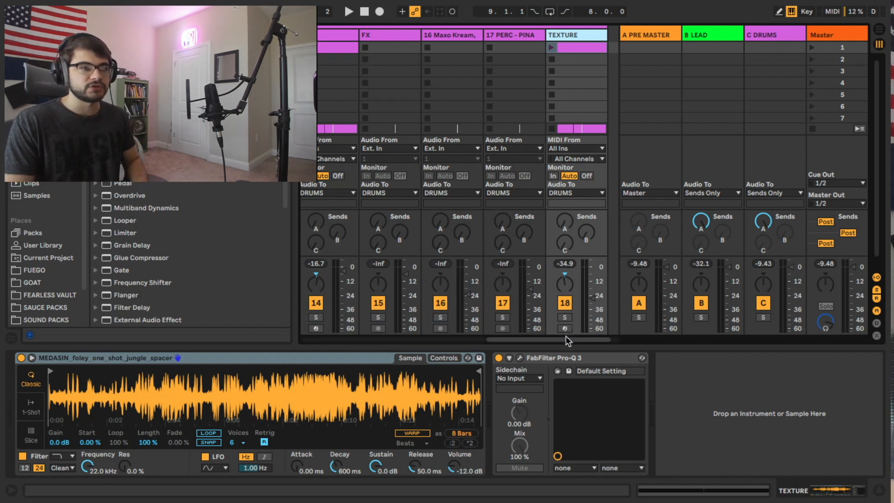
left_click_drag(566, 341, 529, 341)
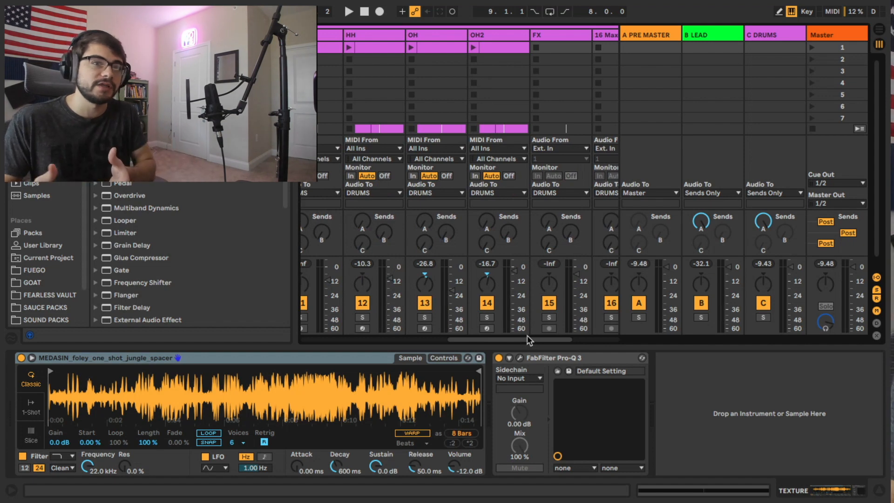
Return to the arrangement, enable looping over bars 9 to 17, and zoom in on that section's melody and drum clips
key("Tab")
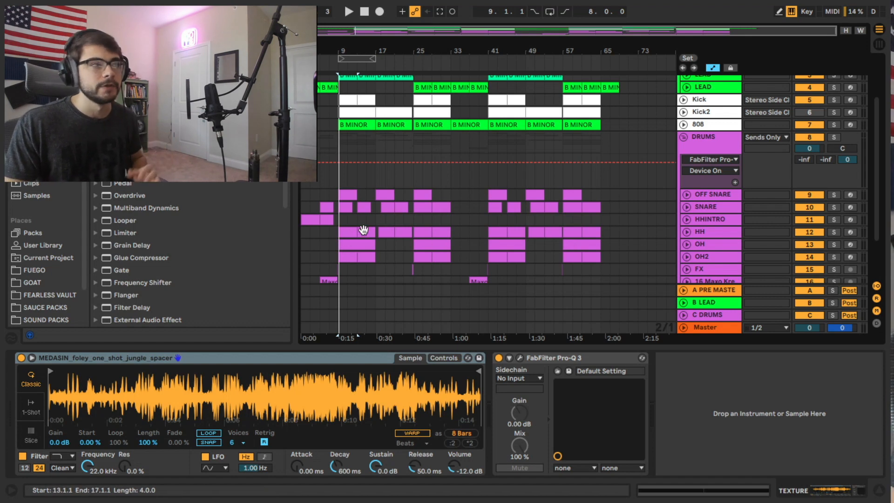
scroll(342, 219, "up", 3)
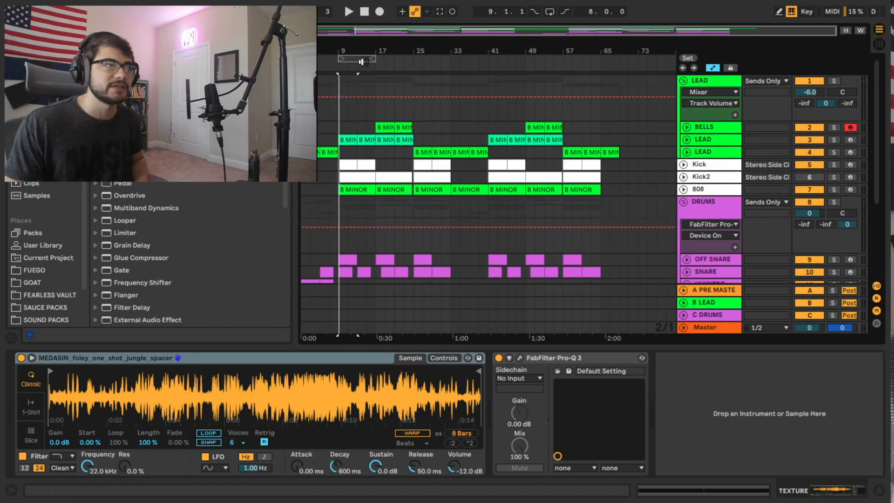
left_click(361, 57)
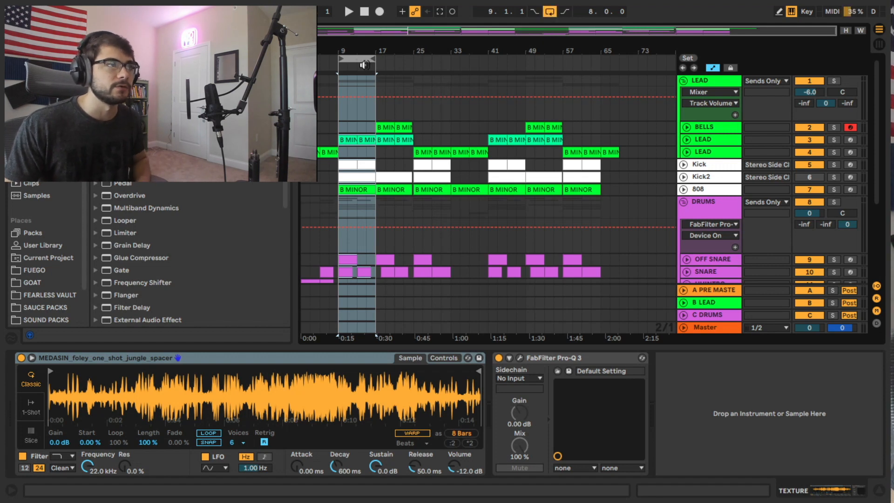
left_click_drag(349, 51, 405, 55)
left_click(402, 58)
scroll(409, 156, "down", 3)
scroll(409, 163, "up", 3)
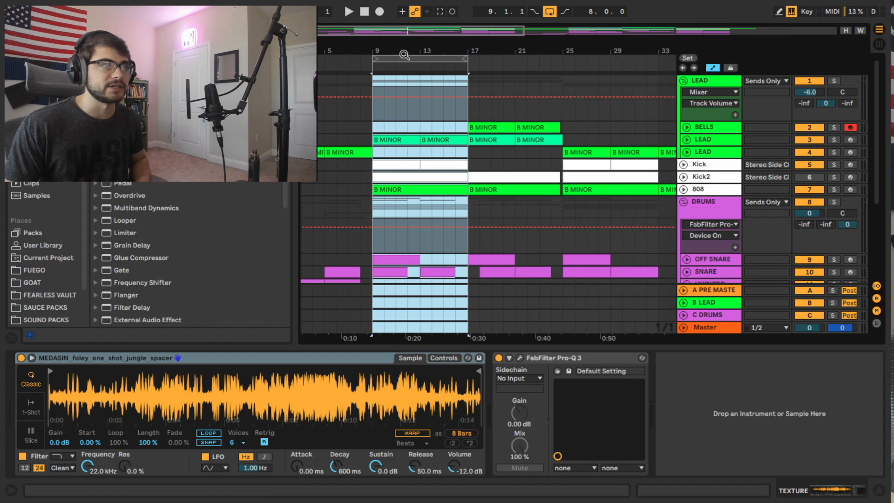
left_click(416, 59)
scroll(444, 108, "down", 3)
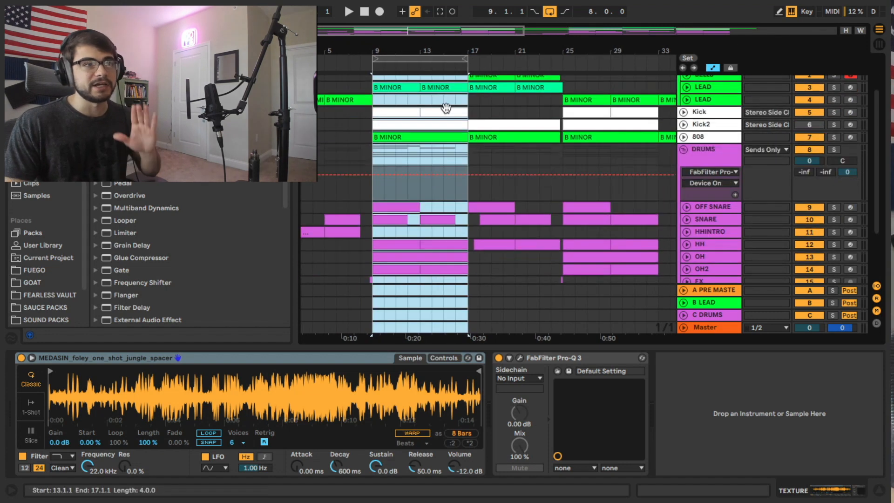
scroll(446, 110, "down", 2)
scroll(423, 162, "down", 2)
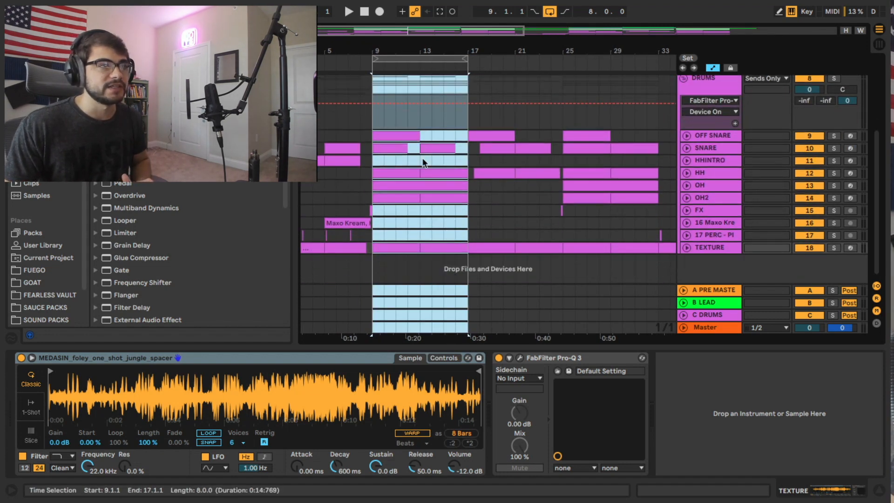
Examine the BELLS and LEAD clips around bar 17, then reselect the loop over bars 9 to 17
scroll(442, 204, "up", 7)
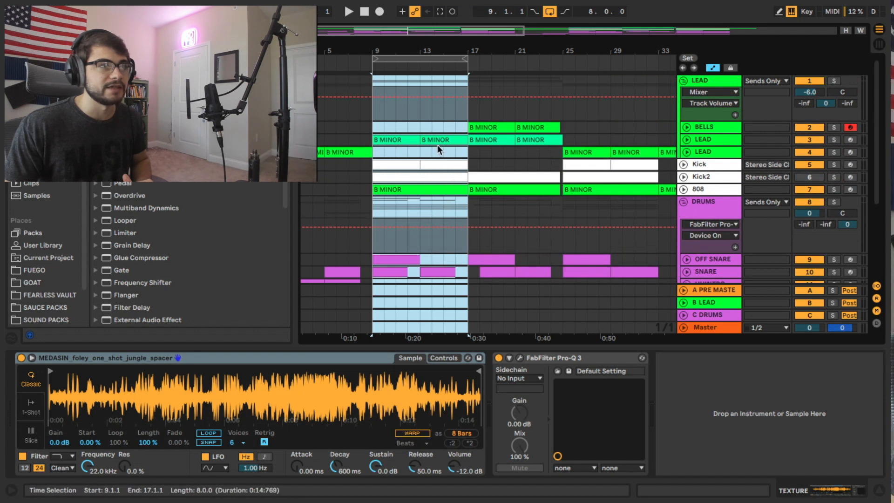
left_click(492, 131)
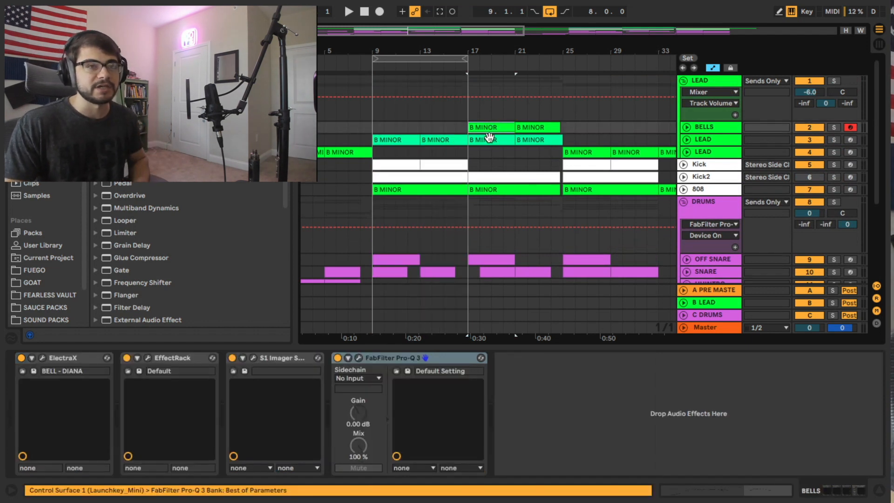
scroll(406, 124, "down", 2)
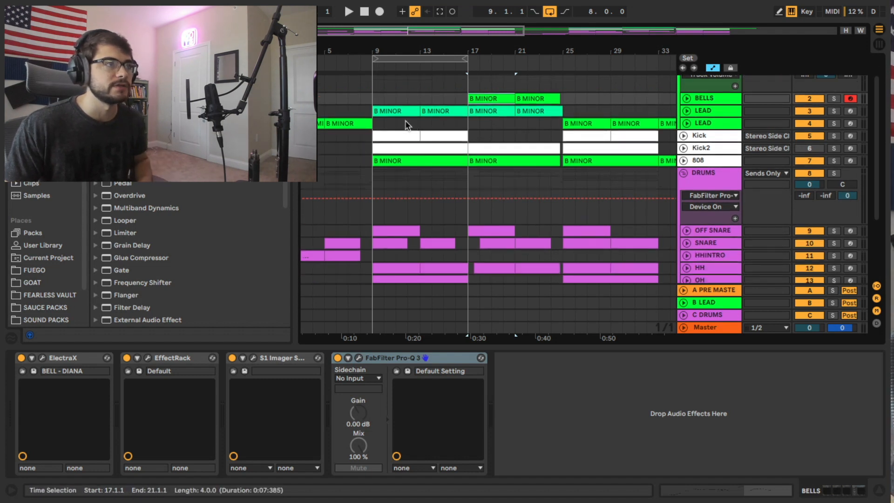
left_click(405, 55)
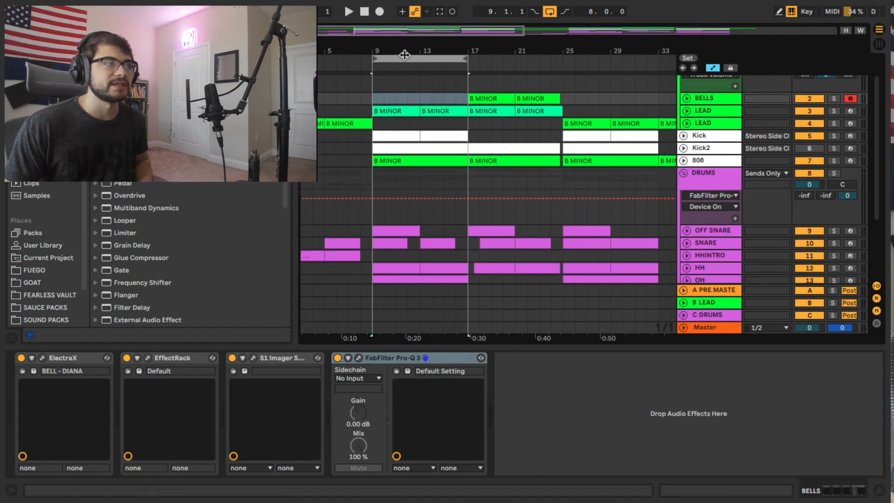
mouse_move(465, 61)
left_mouse_down()
mouse_move(445, 59)
mouse_move(466, 60)
left_mouse_up()
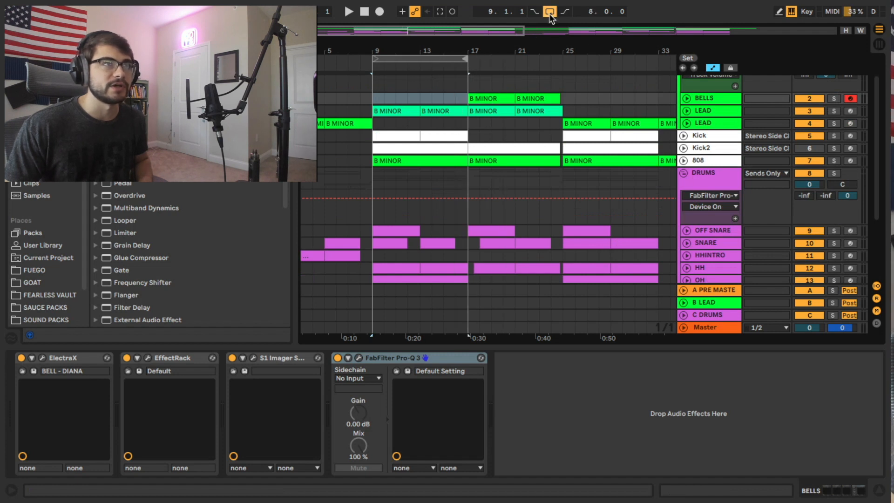
left_click(433, 60)
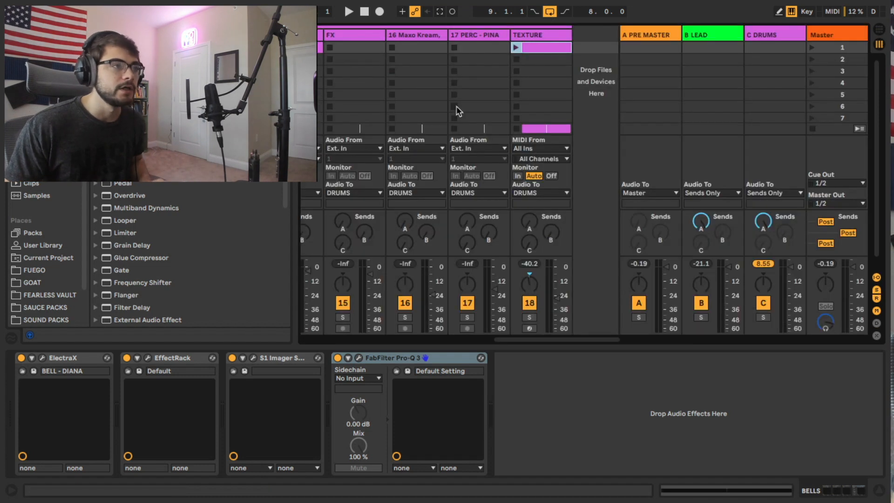
Switch to the mixer and examine the volume settings of the snare, hi-hat, open hat and kick tracks
key("Tab")
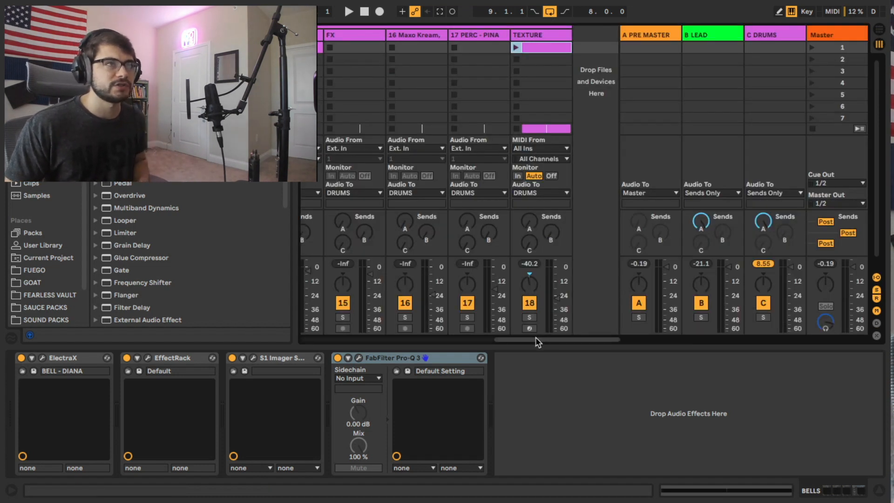
left_click_drag(536, 339, 445, 337)
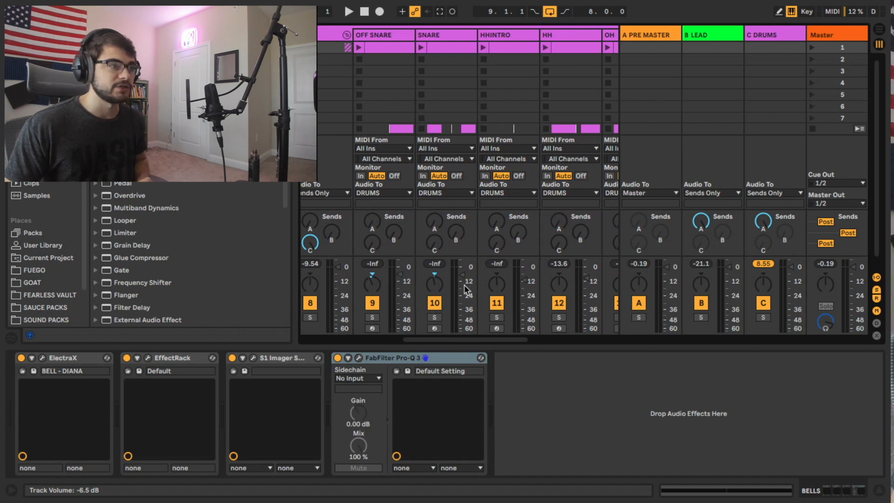
left_click_drag(468, 339, 484, 340)
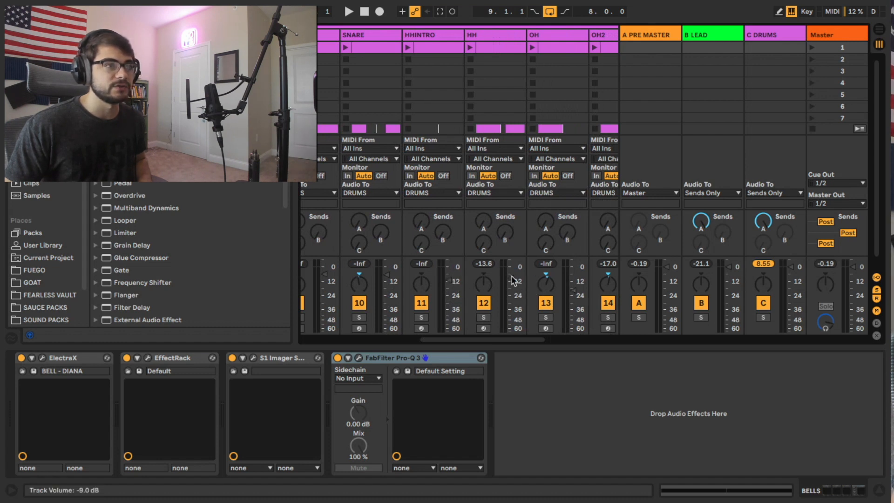
left_click_drag(514, 339, 530, 345)
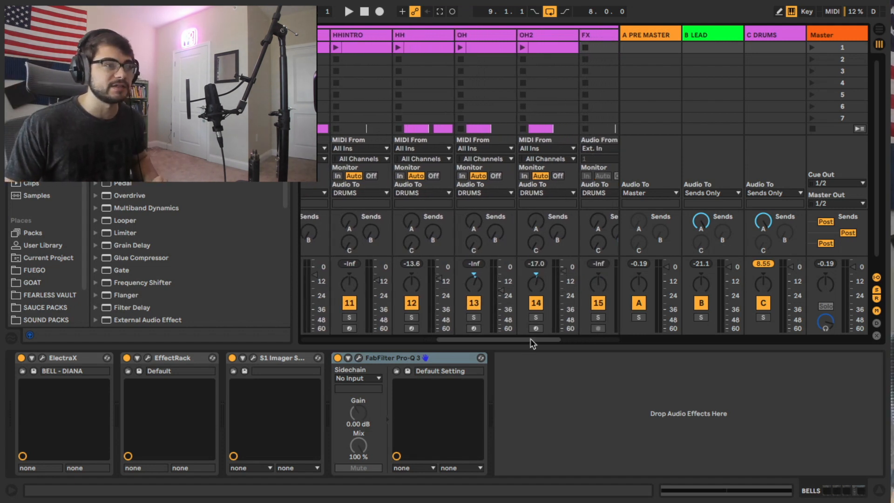
left_click_drag(532, 343, 425, 331)
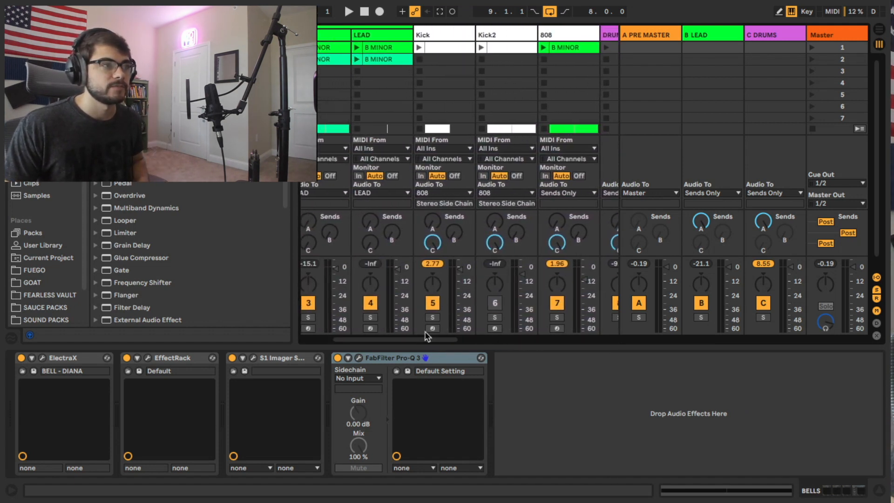
Play the looped section and compare the meter levels of the lead, kick, 808 and drum group tracks
key("space")
key("space")
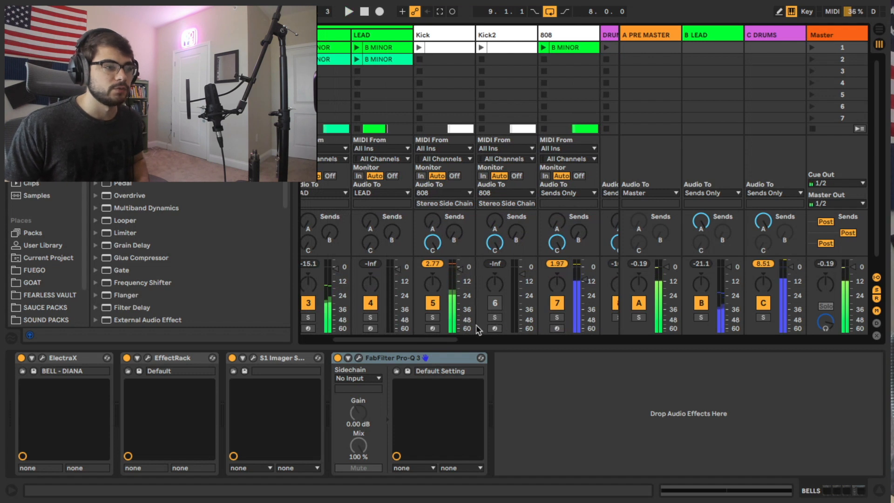
left_click_drag(451, 338, 457, 339)
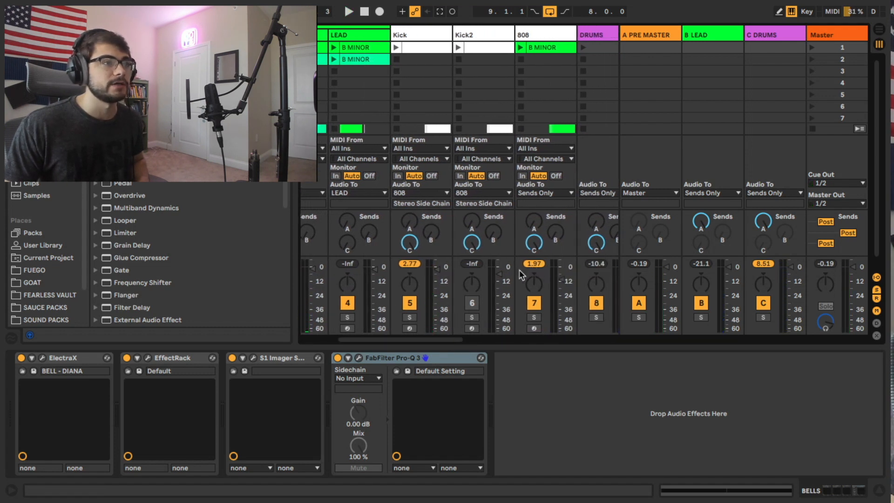
left_click_drag(435, 339, 394, 342)
key("space")
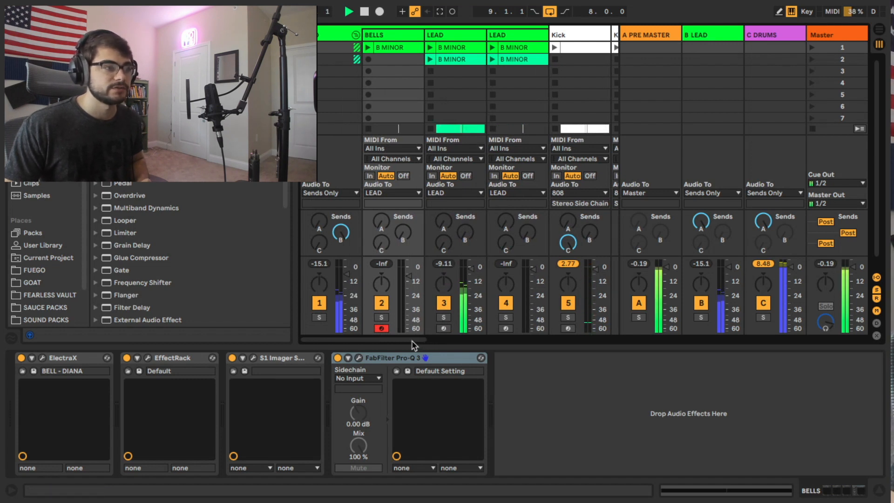
left_click_drag(412, 344, 458, 347)
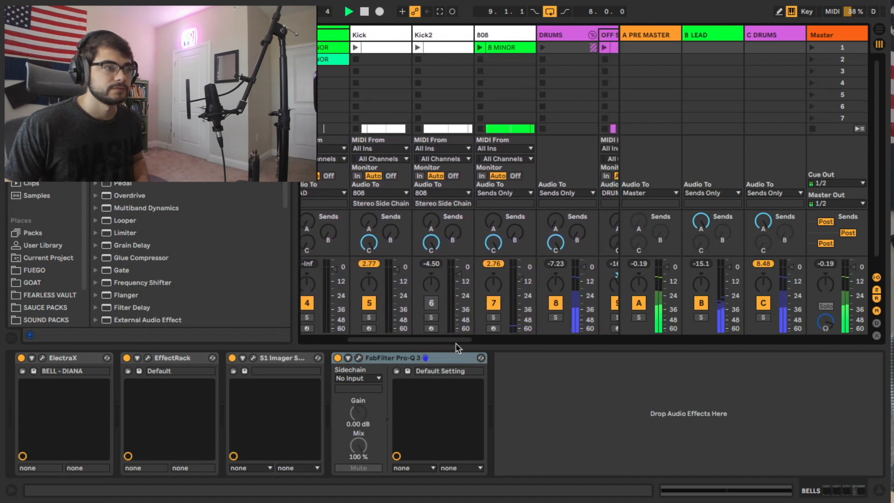
Solo the Kick and 808 tracks and audition their combined level
left_click(367, 318)
left_click(493, 317)
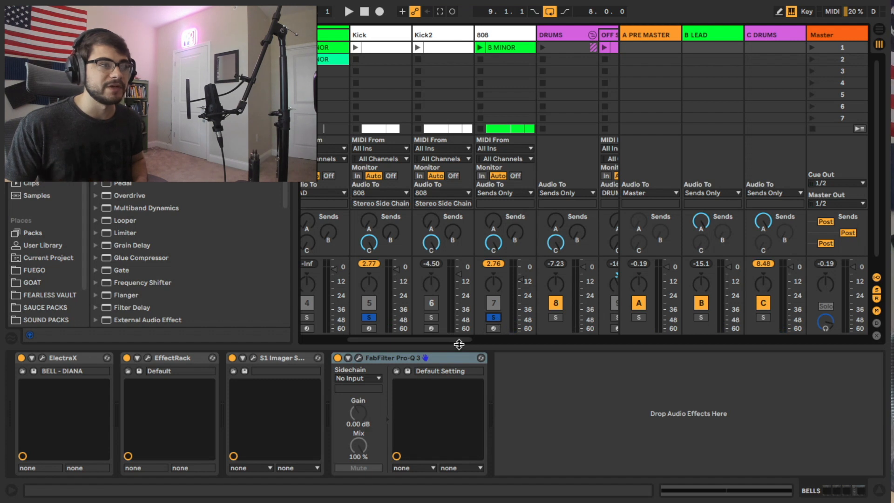
key("space")
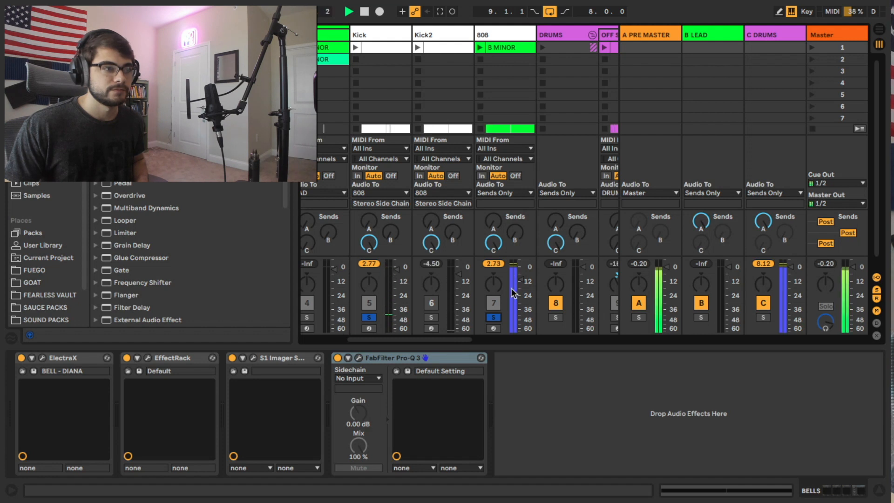
key("space")
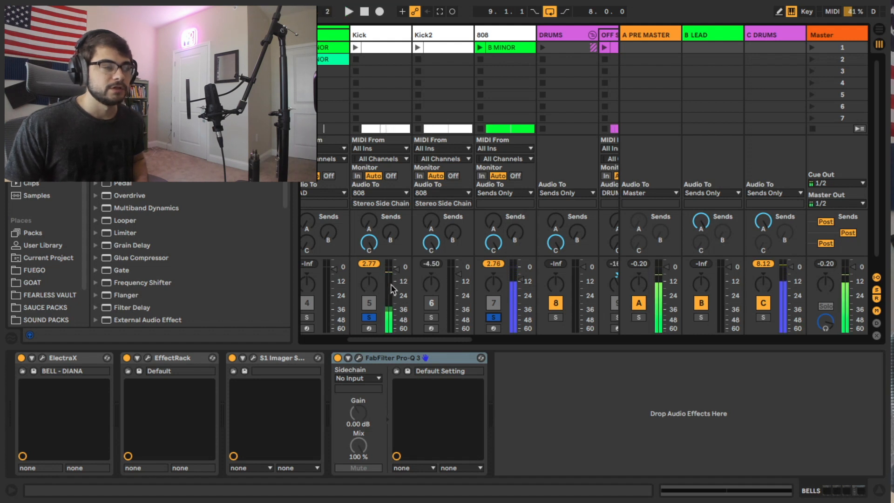
Select the Kick track and set its sampler volume to -7.00 dB
left_click(374, 37)
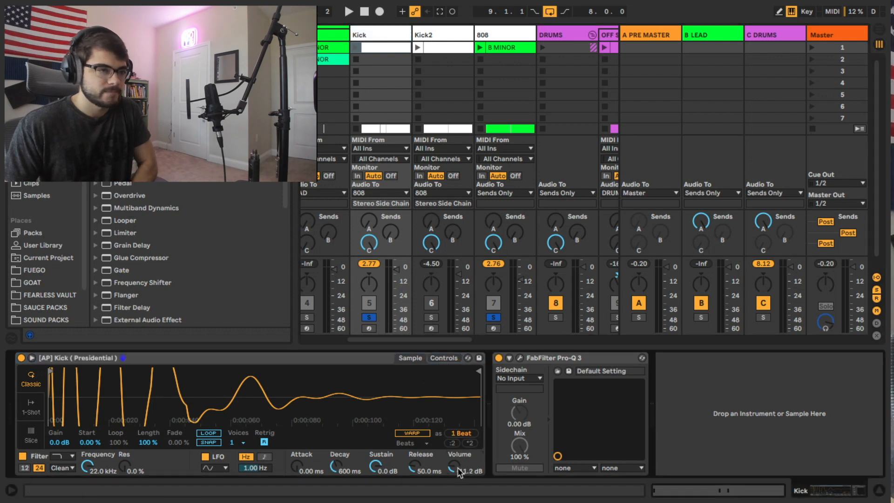
left_click_drag(464, 475, 459, 471)
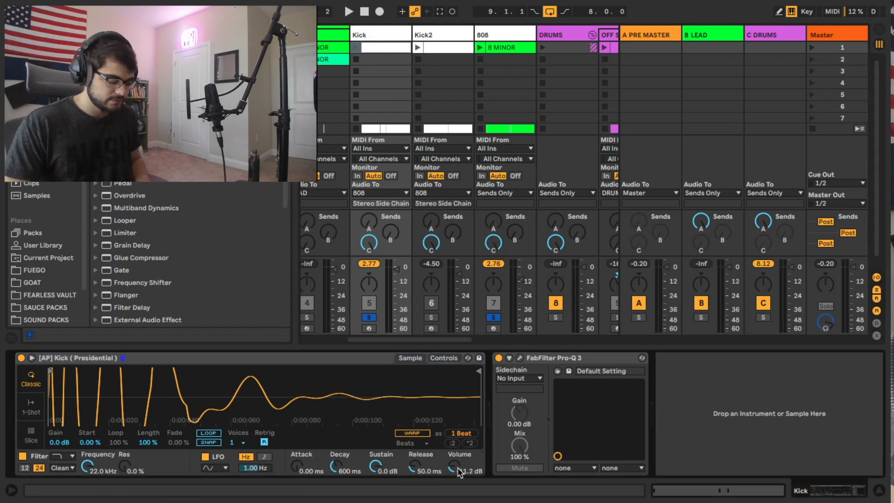
key("Return")
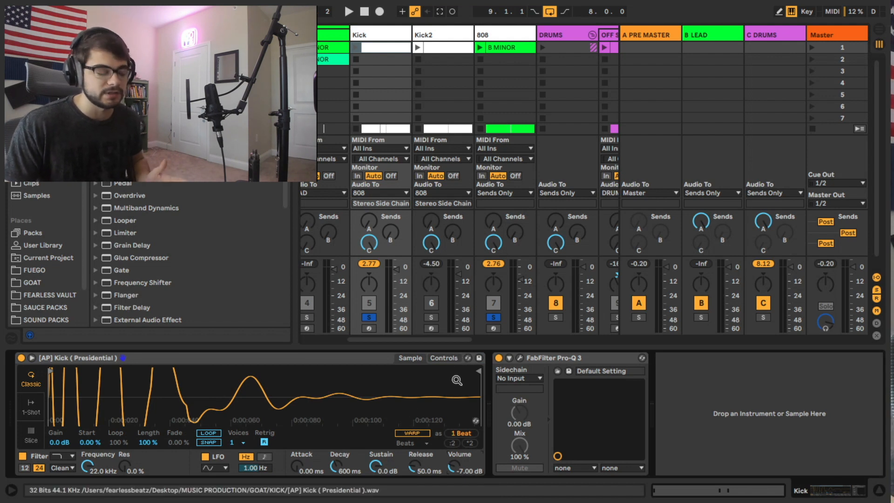
Clear the Kick and 808 solos, play the full loop, and check the drum tracks' meter levels through to TEXTURE
key("space")
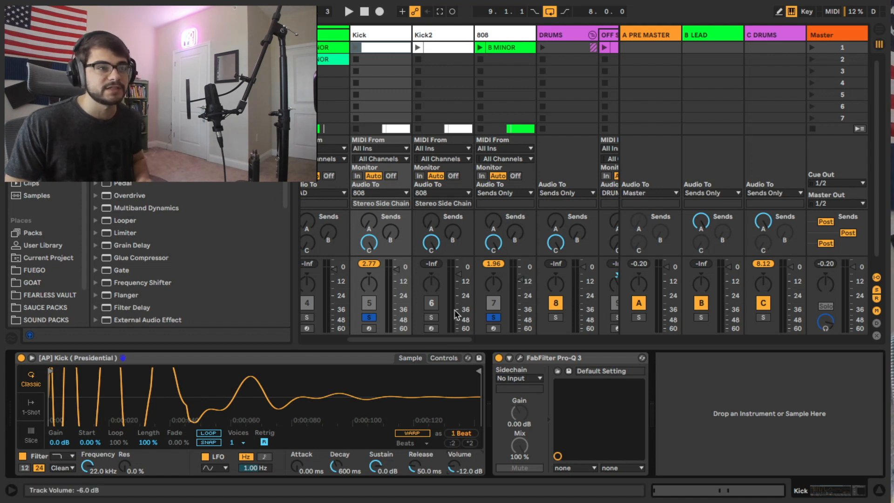
left_click_drag(450, 340, 501, 344)
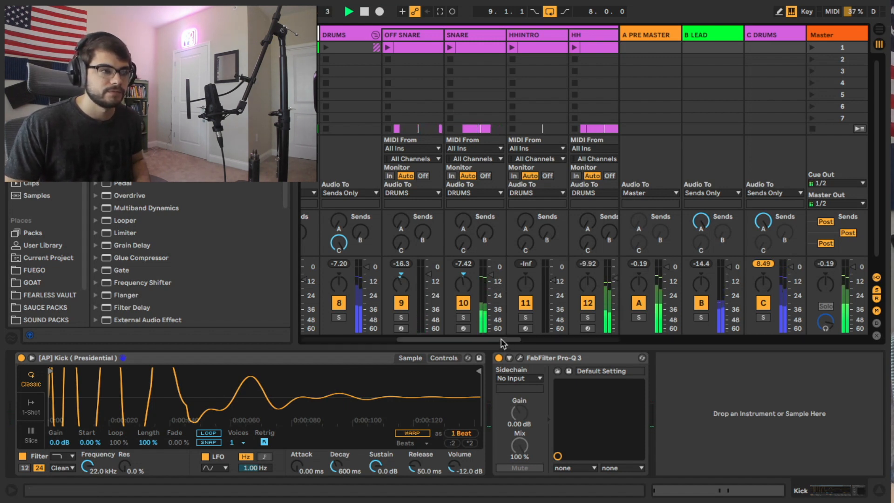
scroll(503, 343, "right", 5)
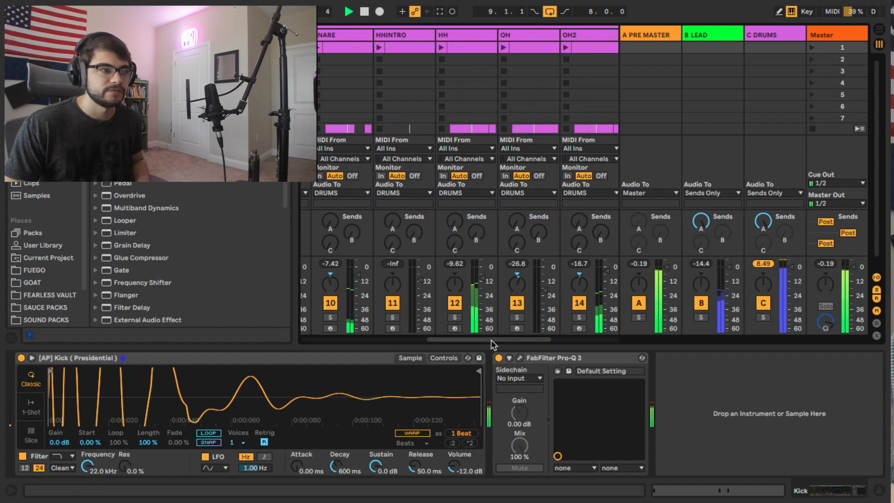
left_click_drag(492, 344, 518, 342)
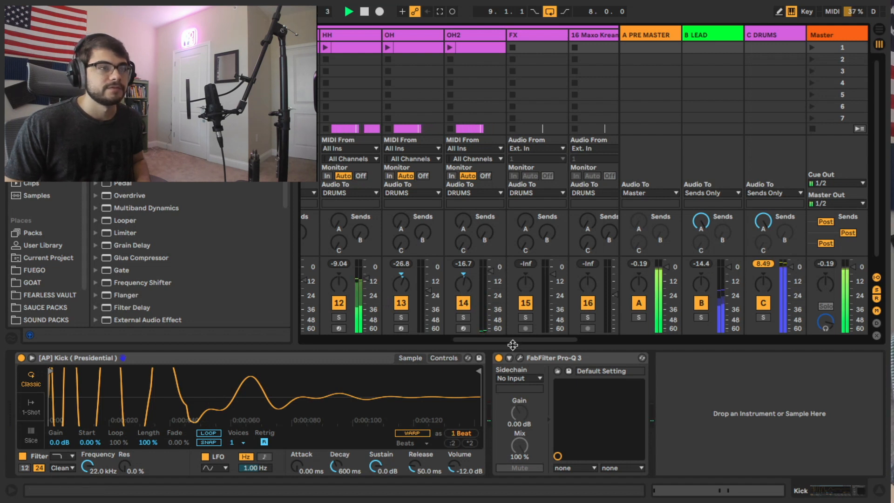
left_click_drag(512, 344, 577, 349)
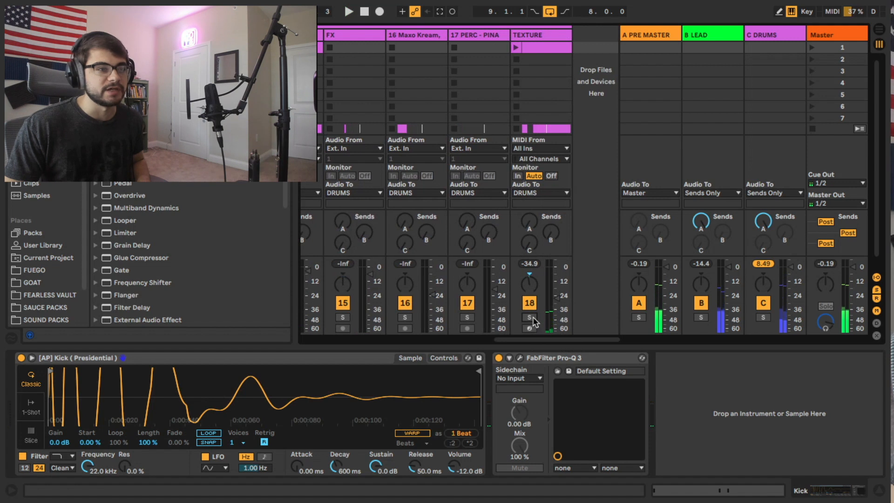
Solo the TEXTURE track to audition it, clear the solo, and return to the hi-hat and open hat channels
left_click(531, 317)
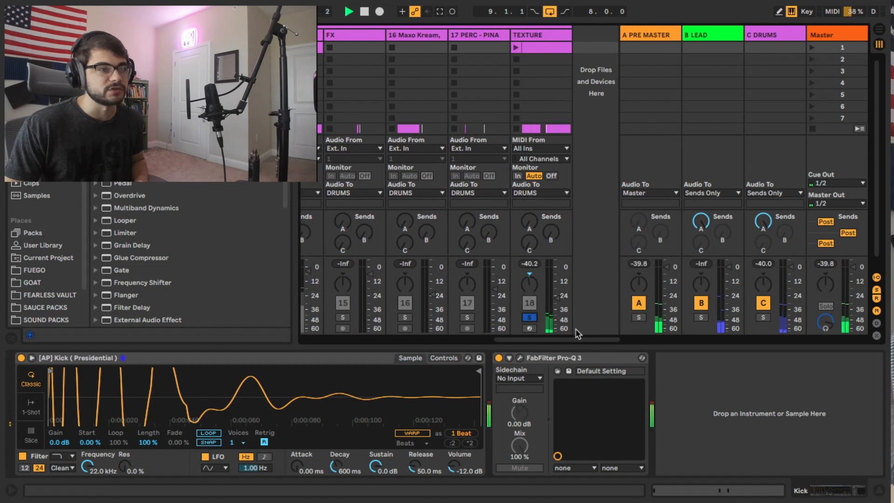
left_click(530, 318)
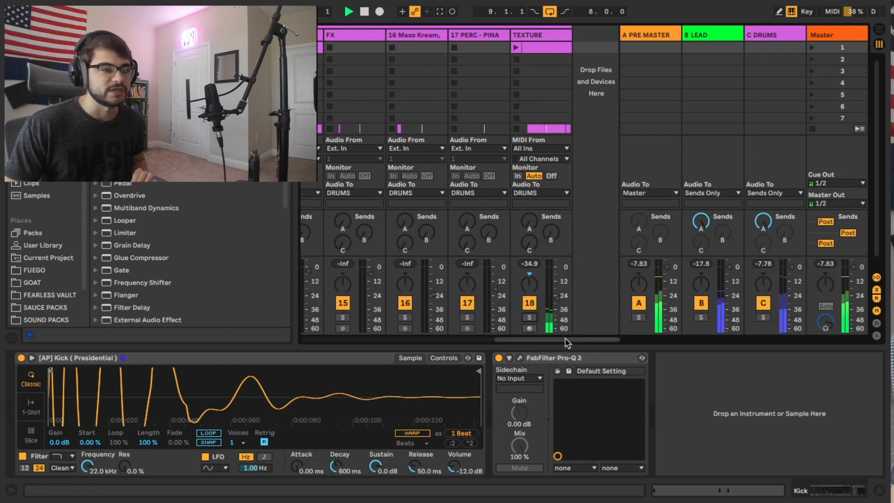
left_click_drag(567, 342, 539, 337)
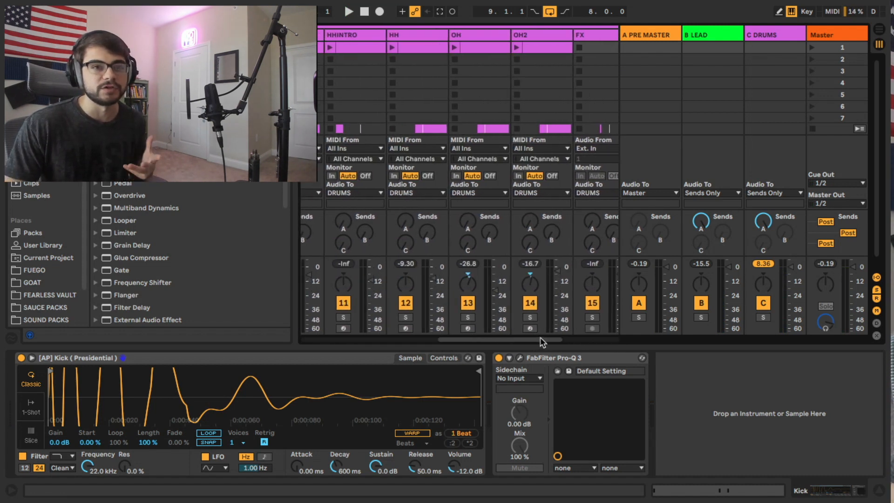